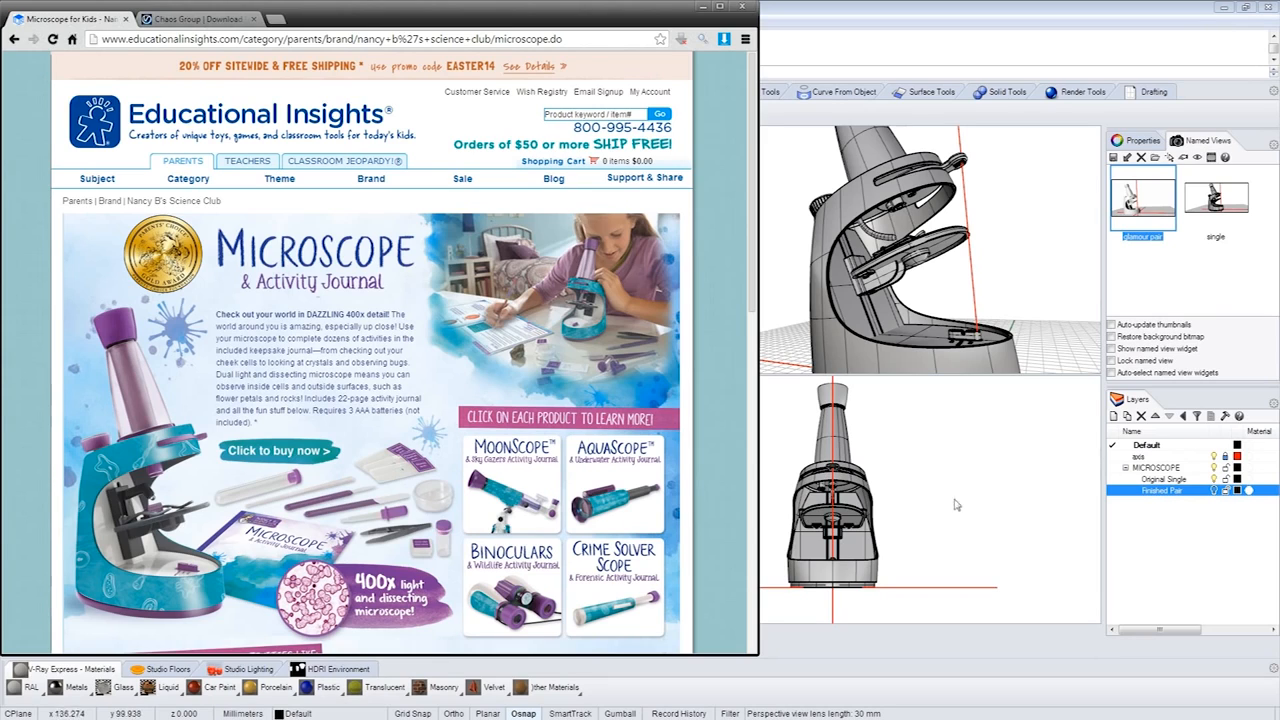
- Check the V-Ray Express for Rhino download page, close the browser, and maximize the Perspective viewport on the microscope
click(199, 20)
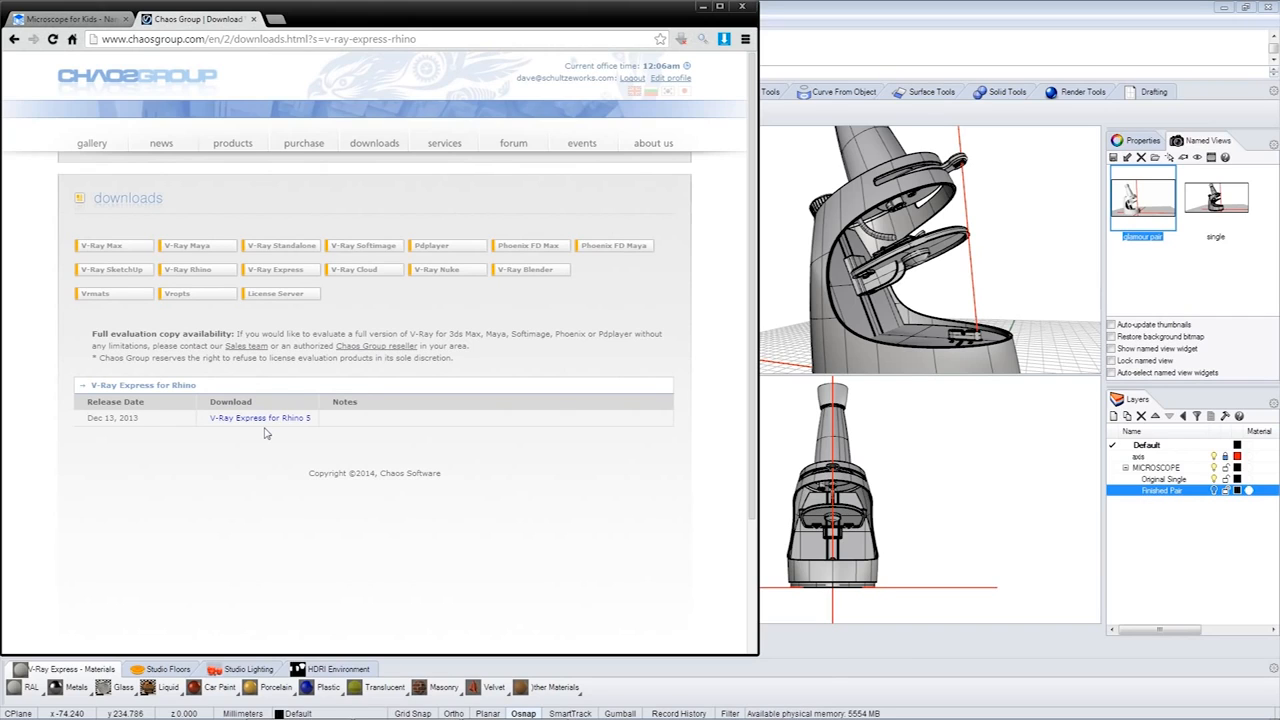
click(741, 6)
double_click(603, 132)
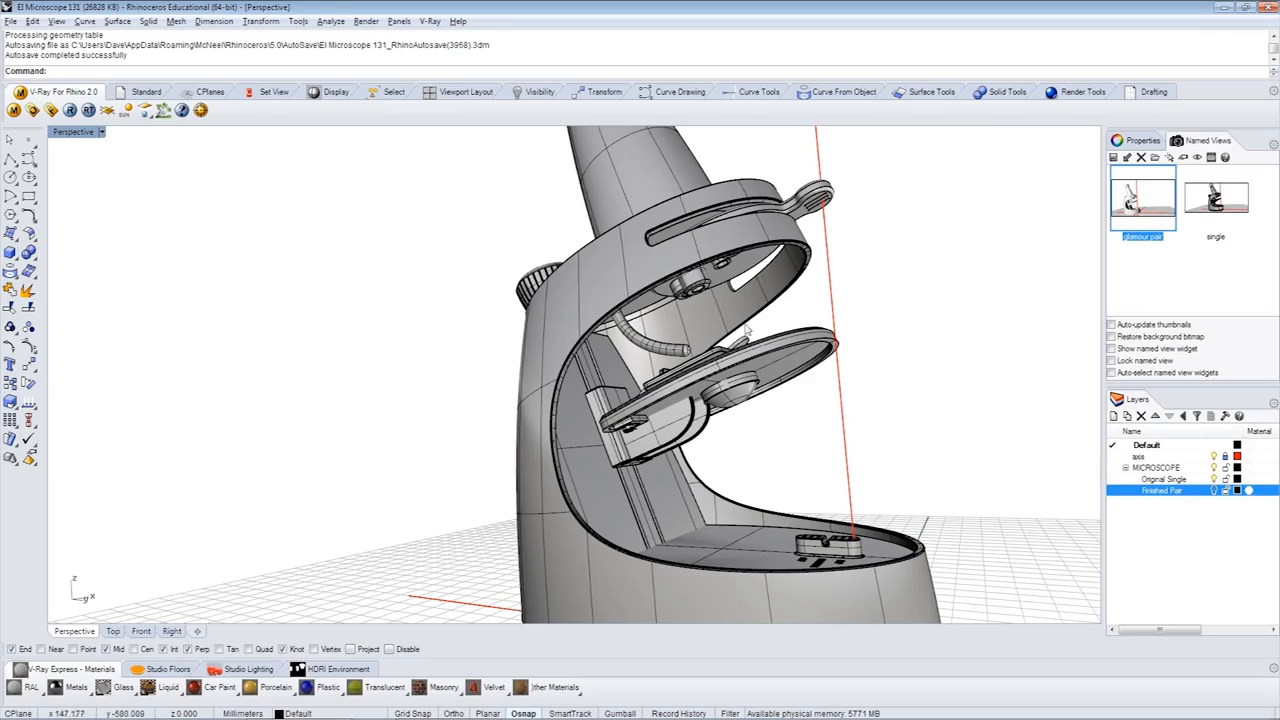
click(812, 335)
right_drag(866, 343, 868, 344)
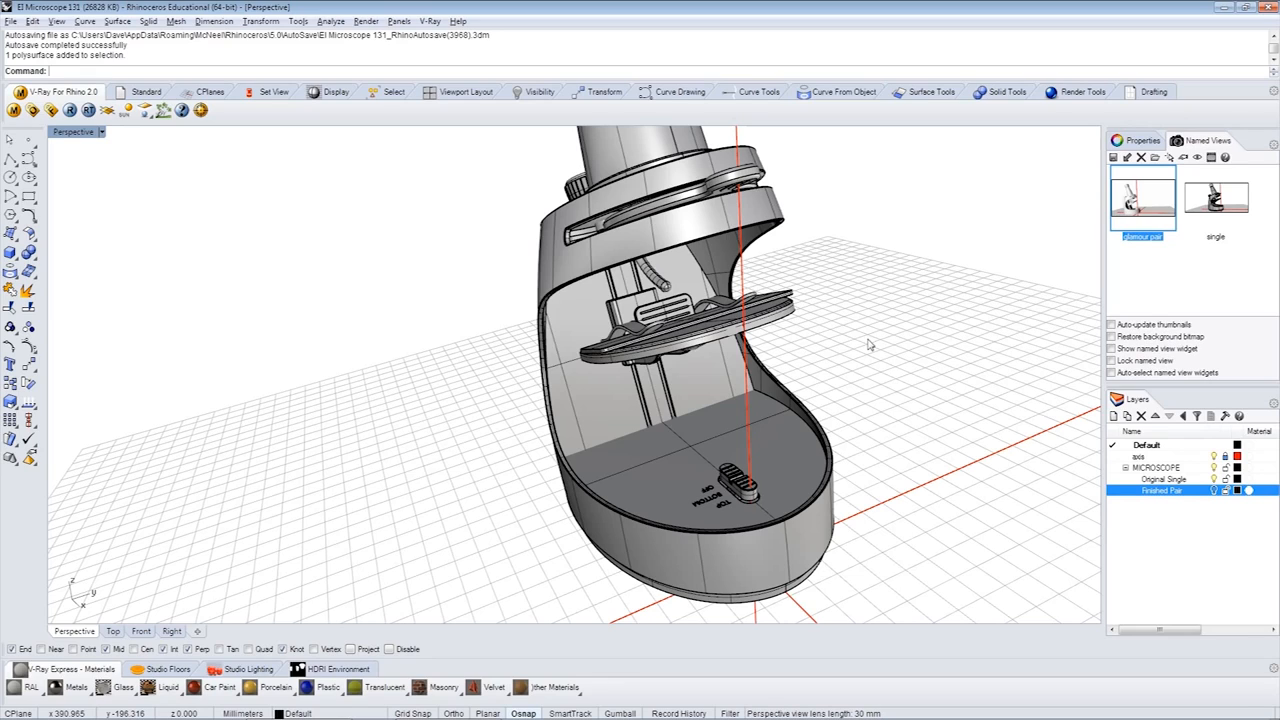
- Load the default V-Ray render options and apply the 01_Preview preset from the General category
click(32, 110)
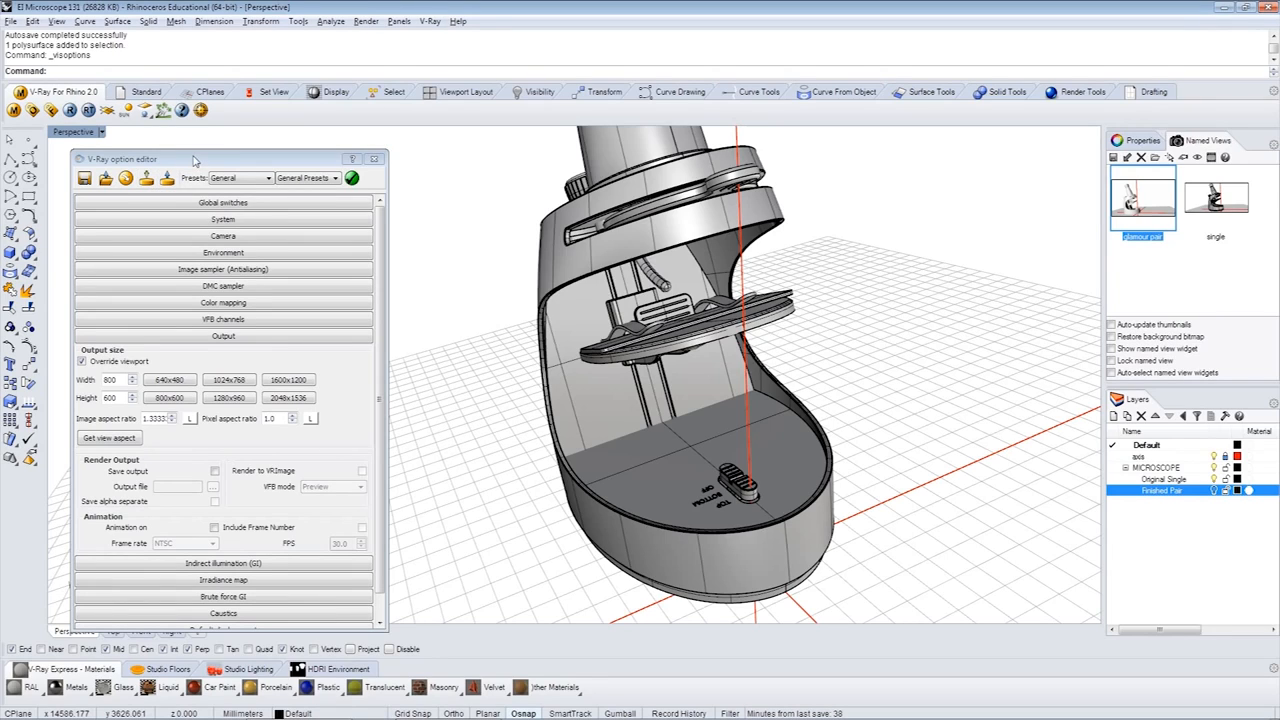
click(126, 179)
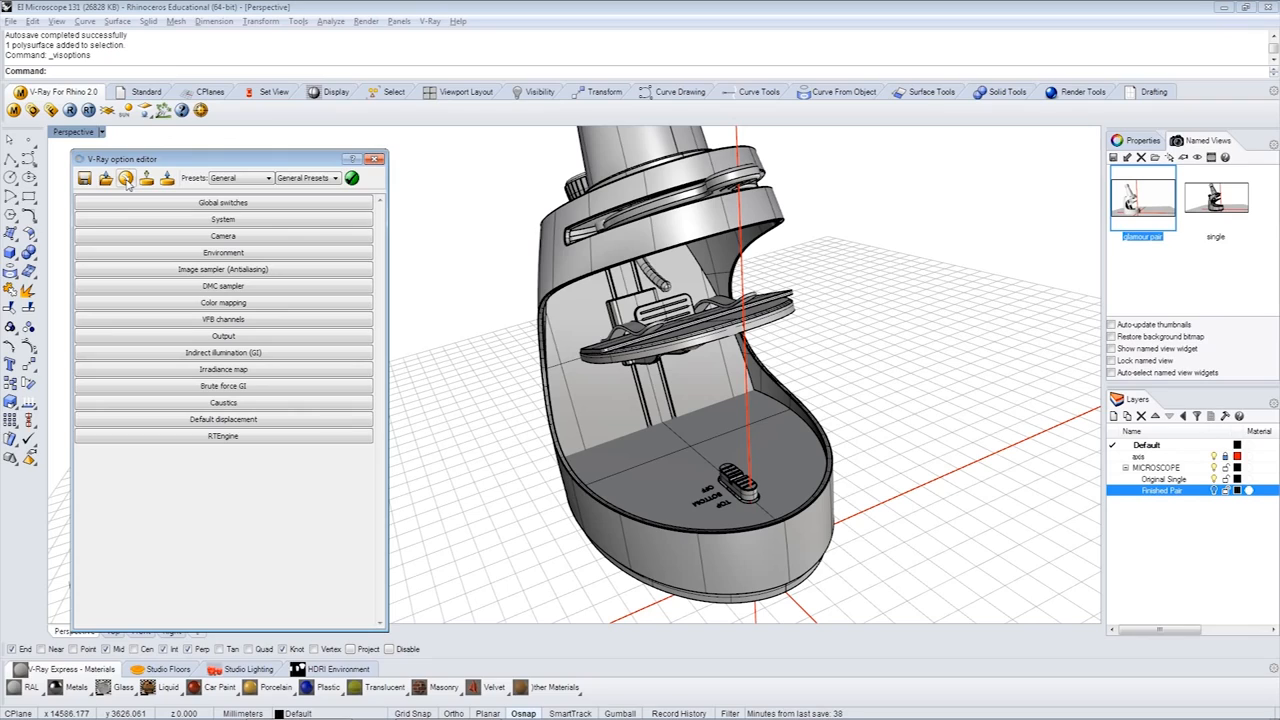
click(268, 180)
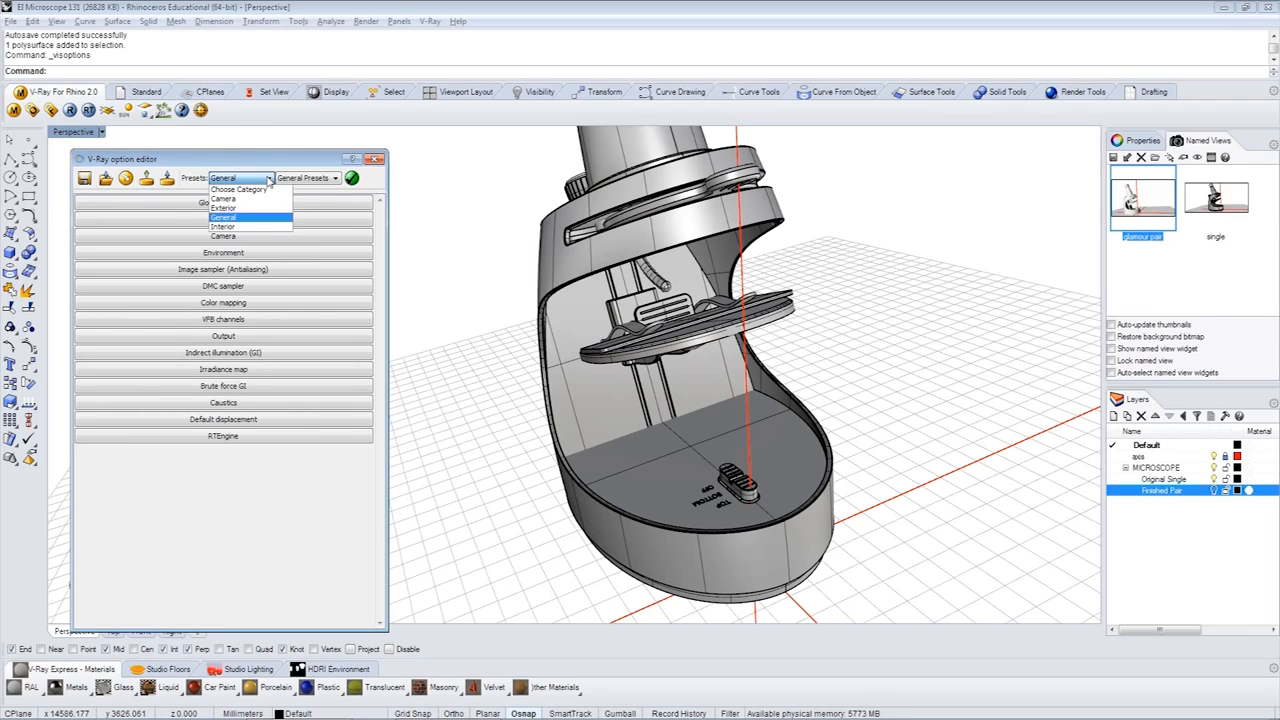
click(230, 218)
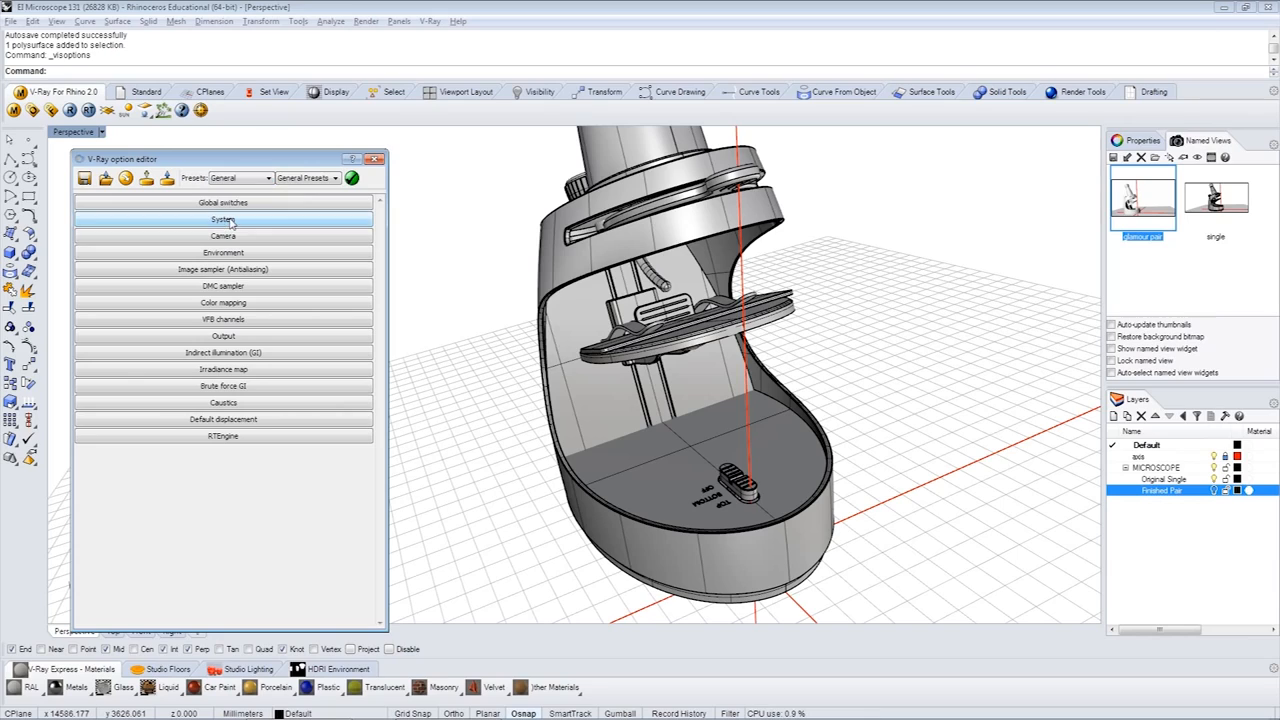
click(335, 180)
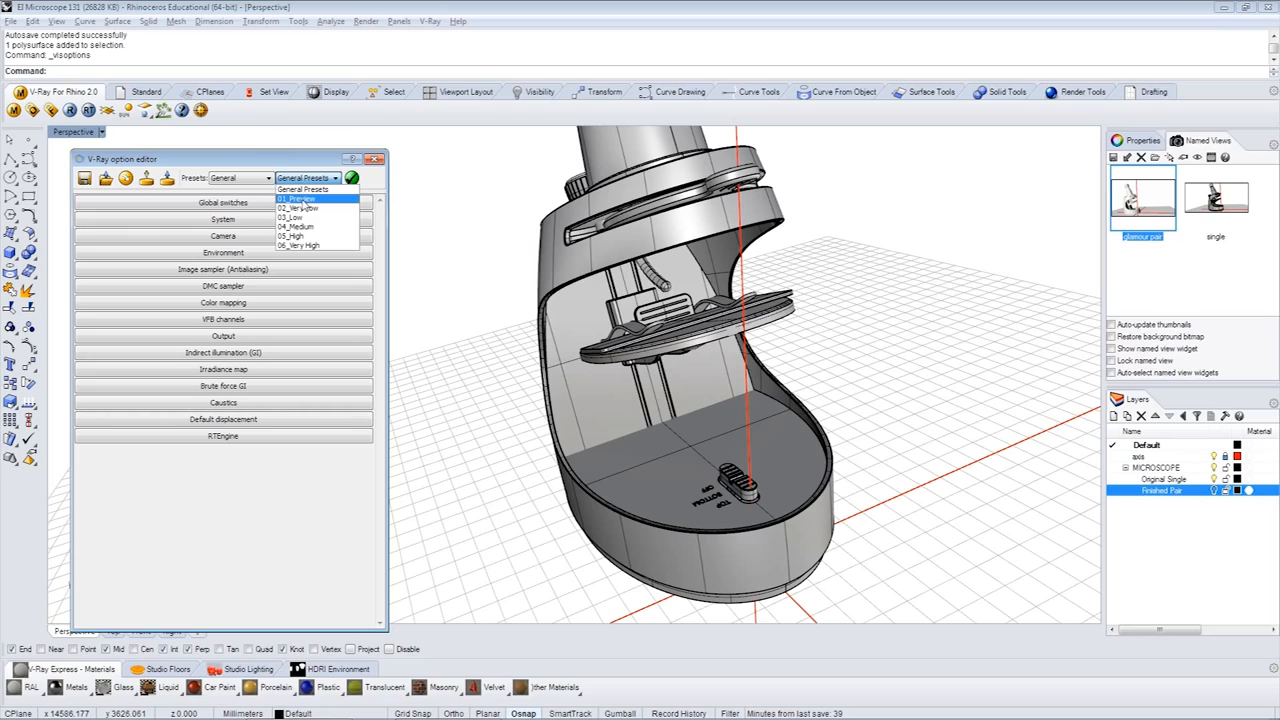
click(302, 201)
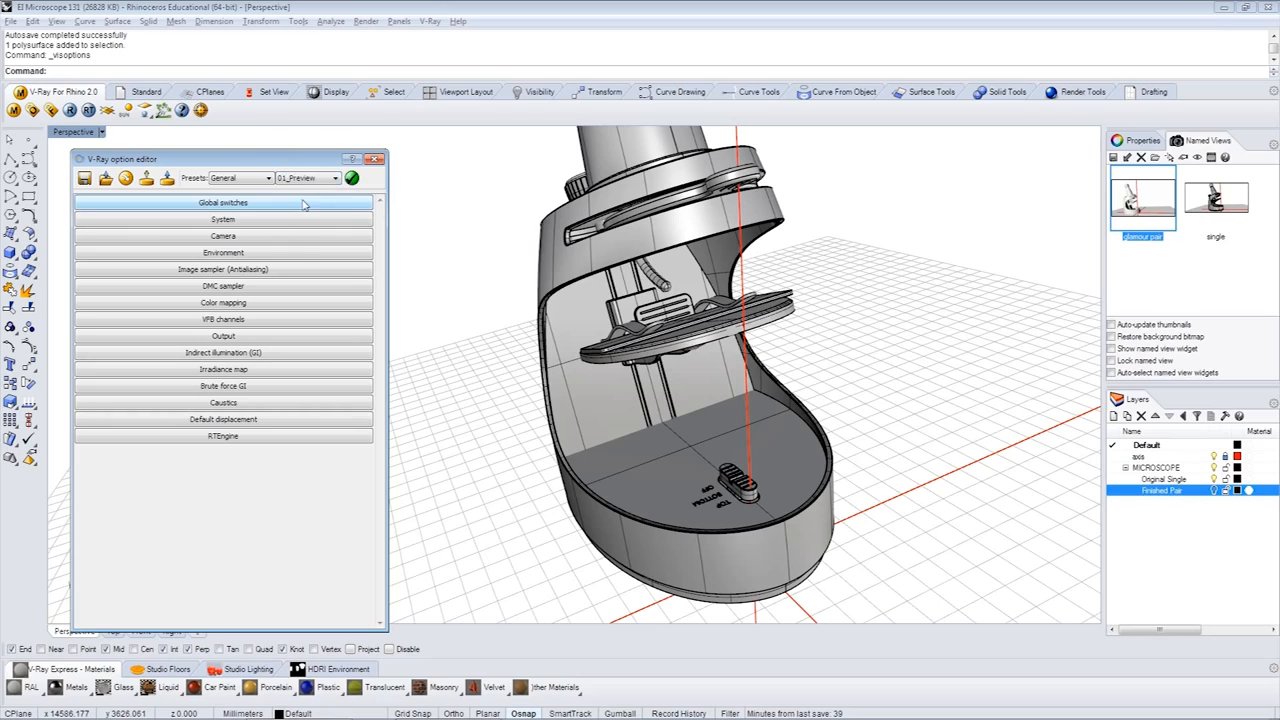
click(352, 180)
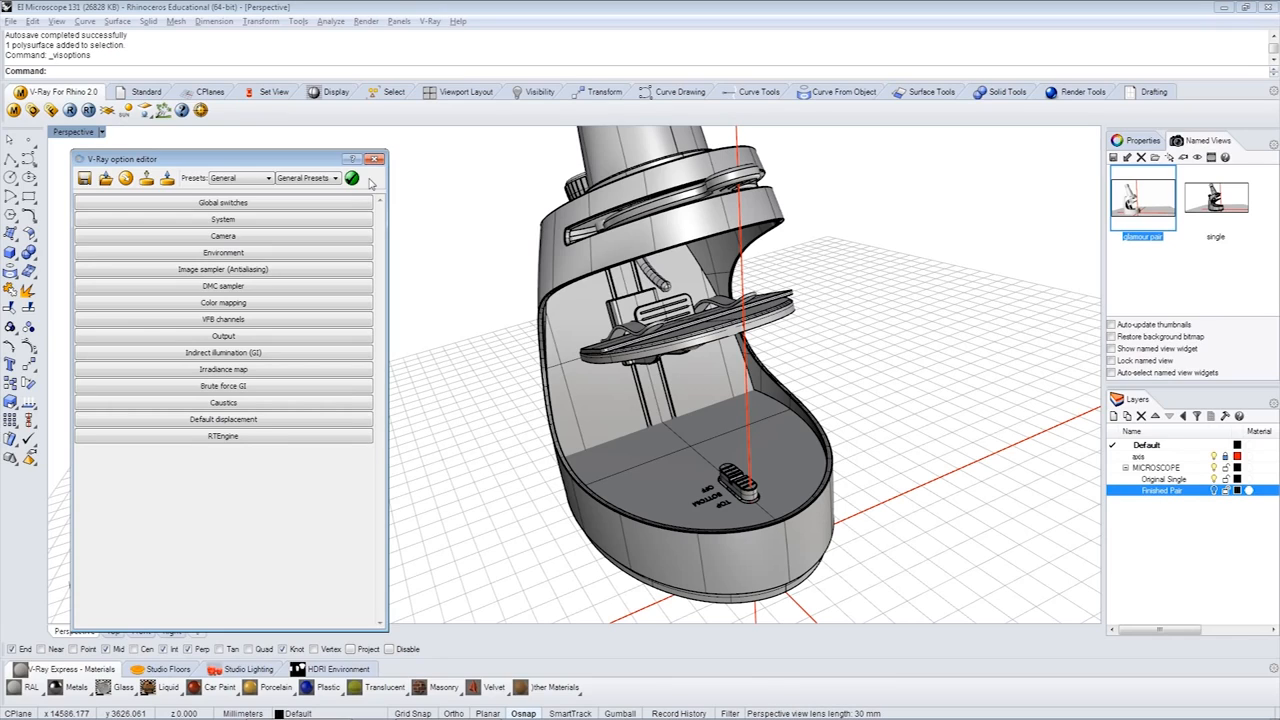
- Expand the V-Ray Environment and Output settings, render the "single" named view, and close the render windows and option editor
click(248, 254)
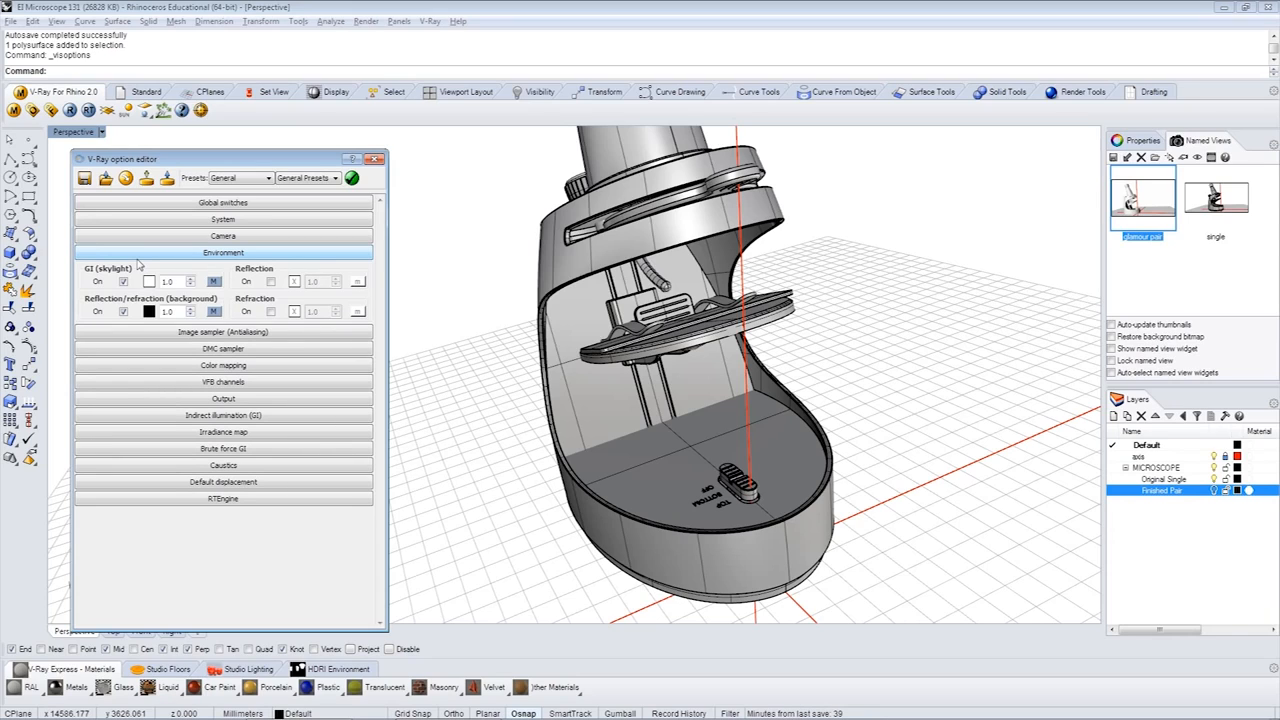
click(224, 398)
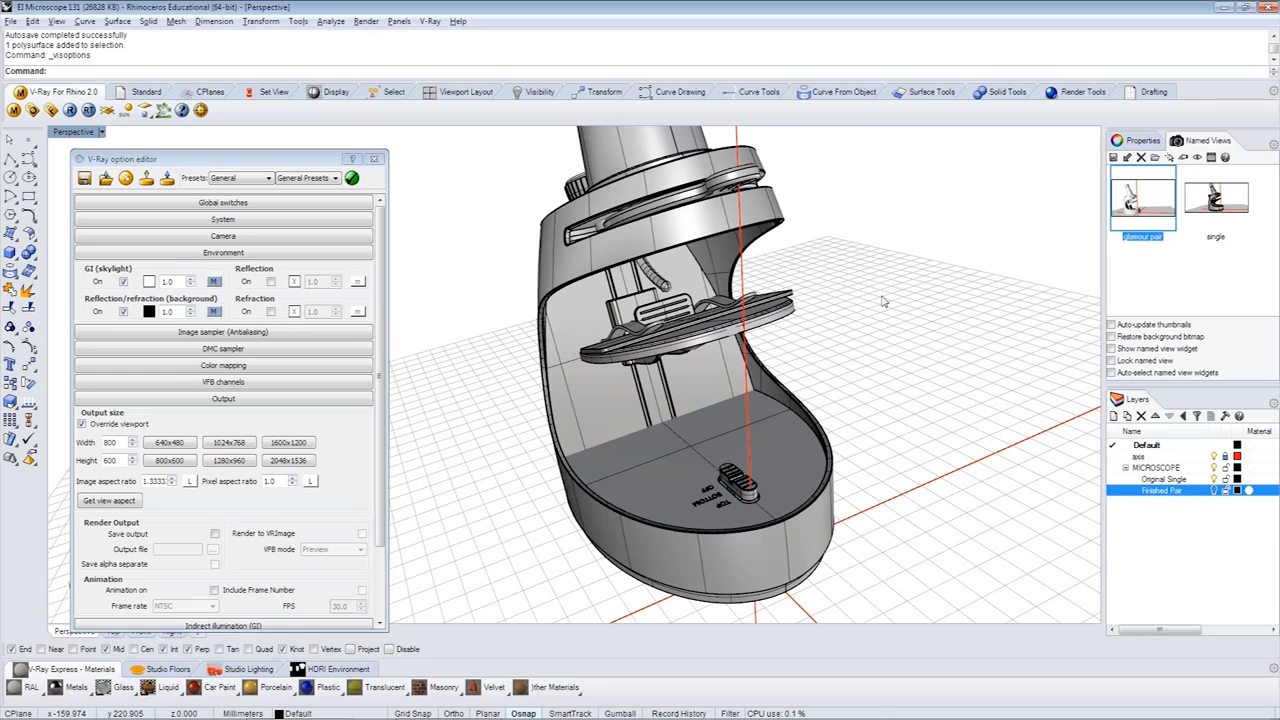
double_click(1228, 200)
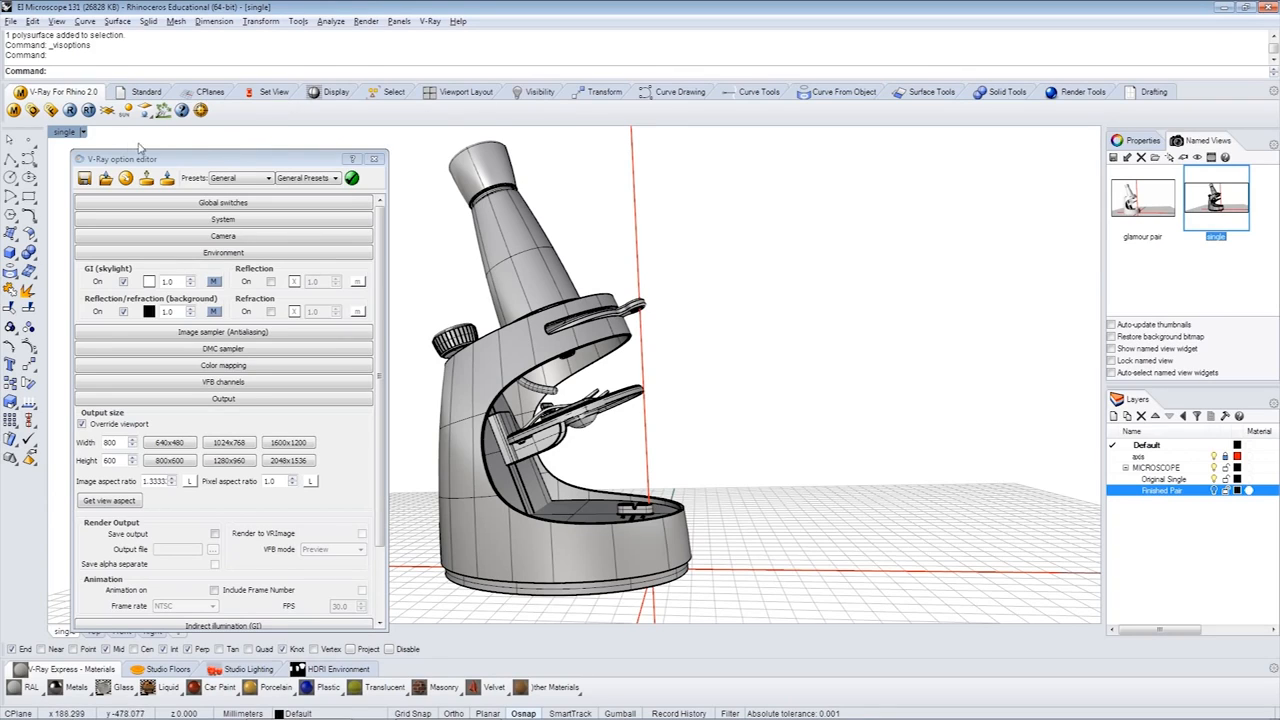
click(70, 111)
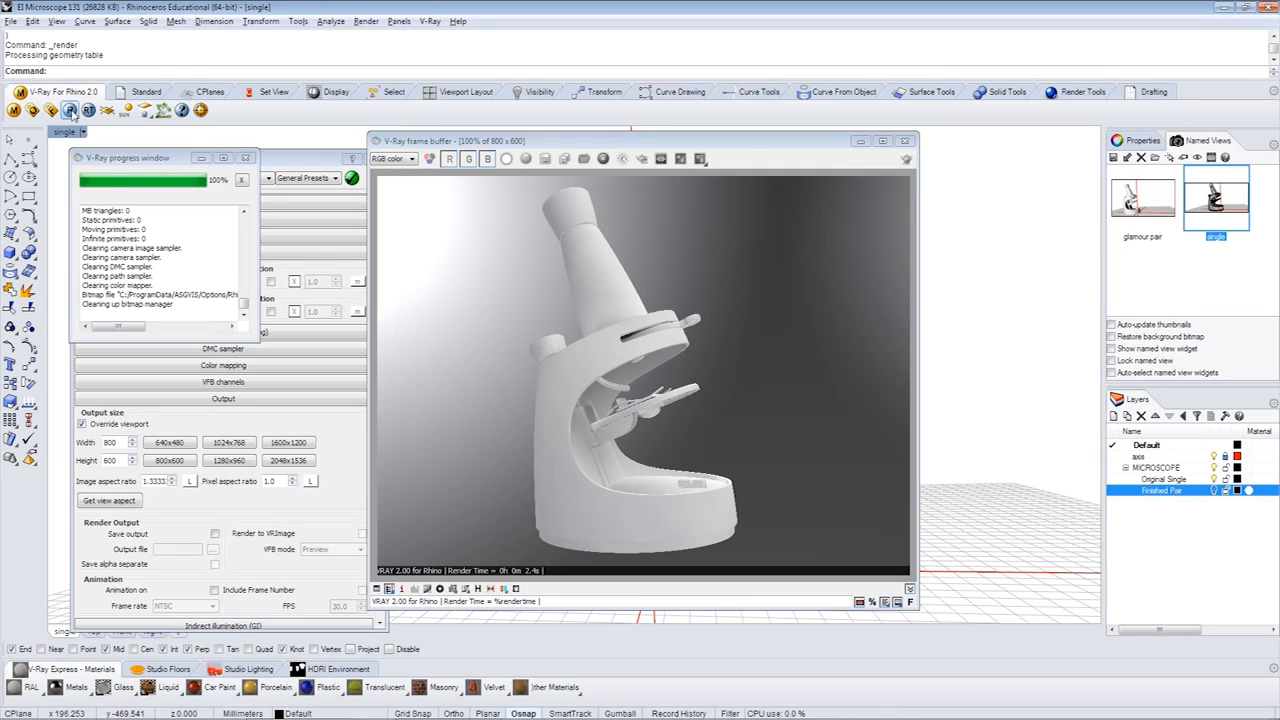
click(904, 140)
click(374, 162)
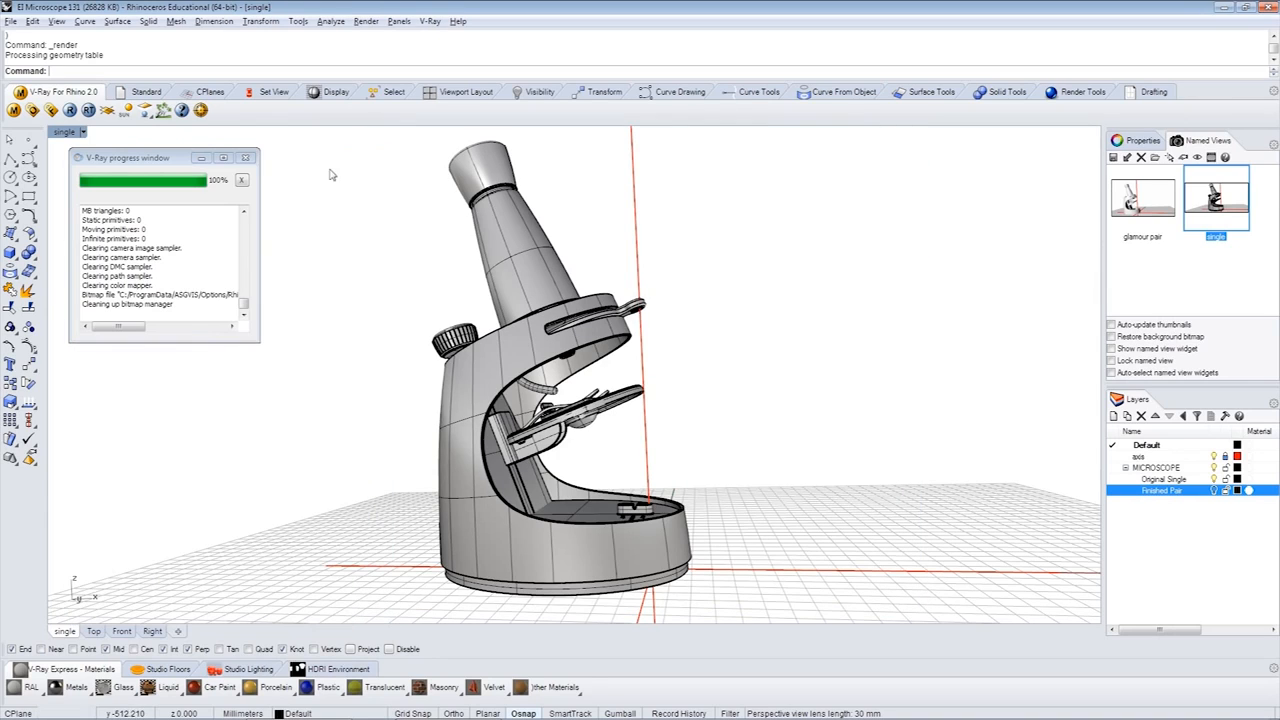
click(247, 159)
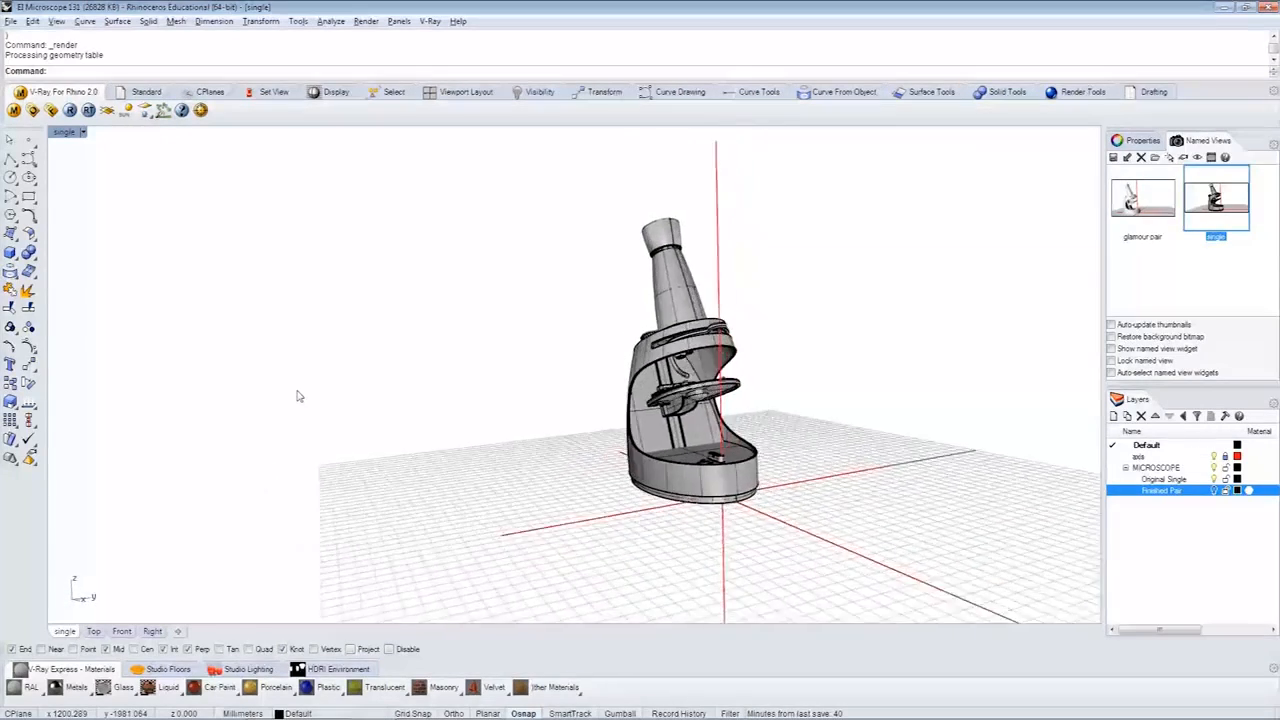
- Import the S_Studio_Wall studio floor around the microscope and inspect its shape
click(176, 672)
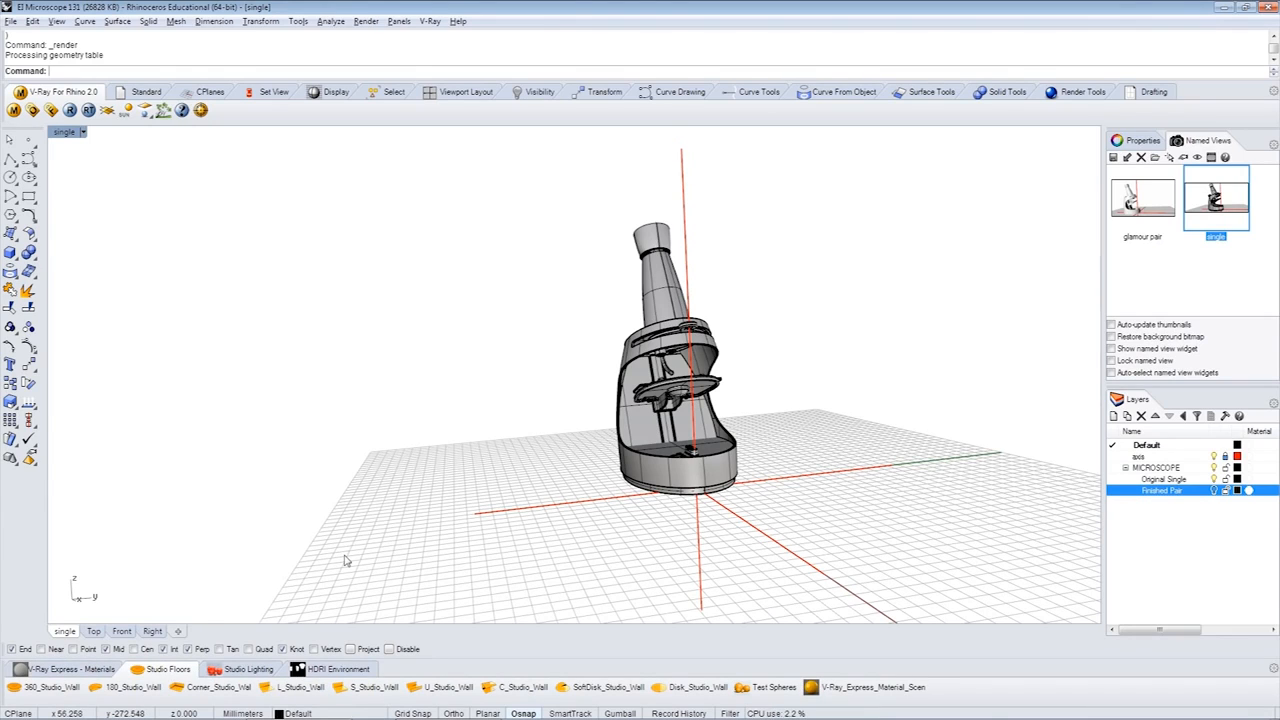
click(372, 688)
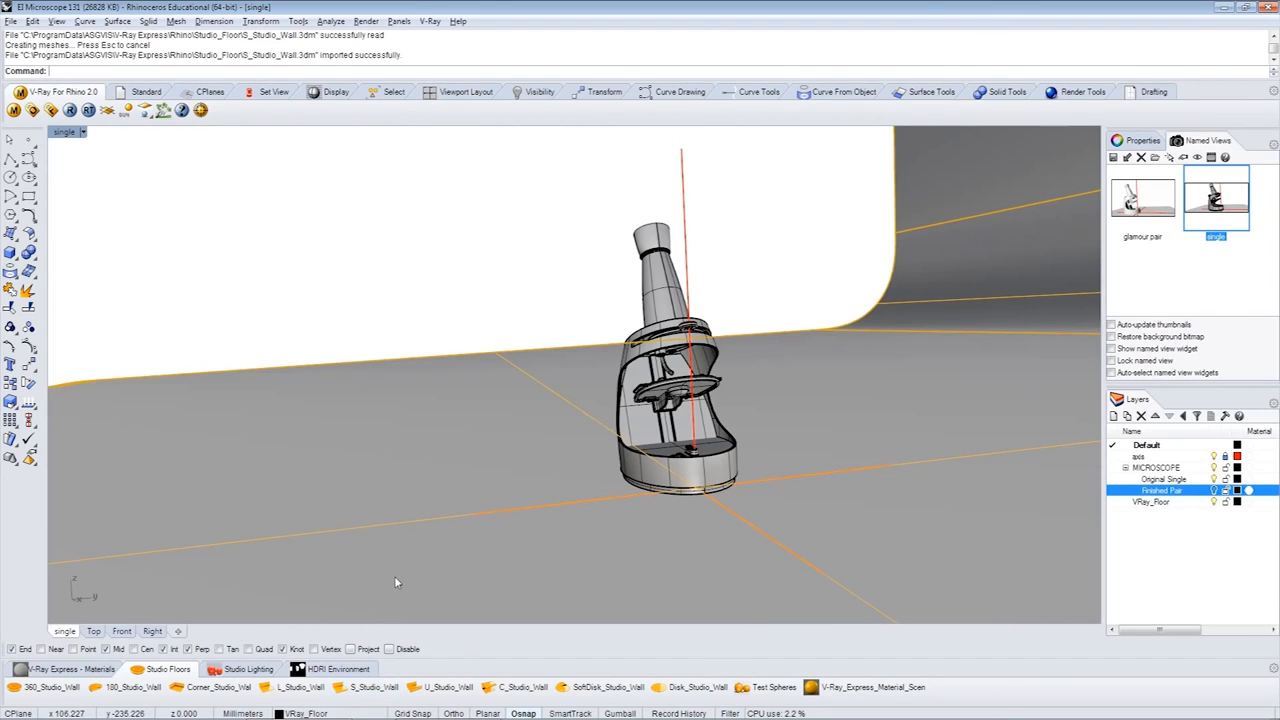
scroll(396, 582, down, 12)
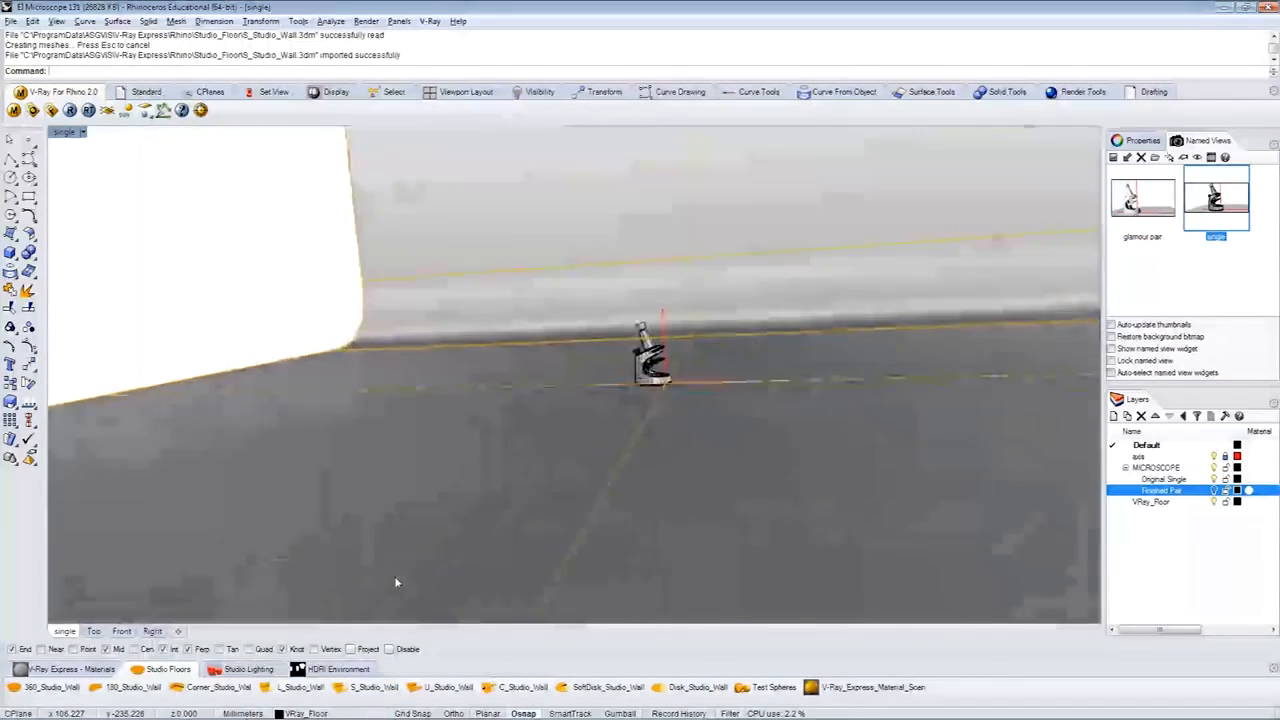
right_drag(396, 582, 890, 361)
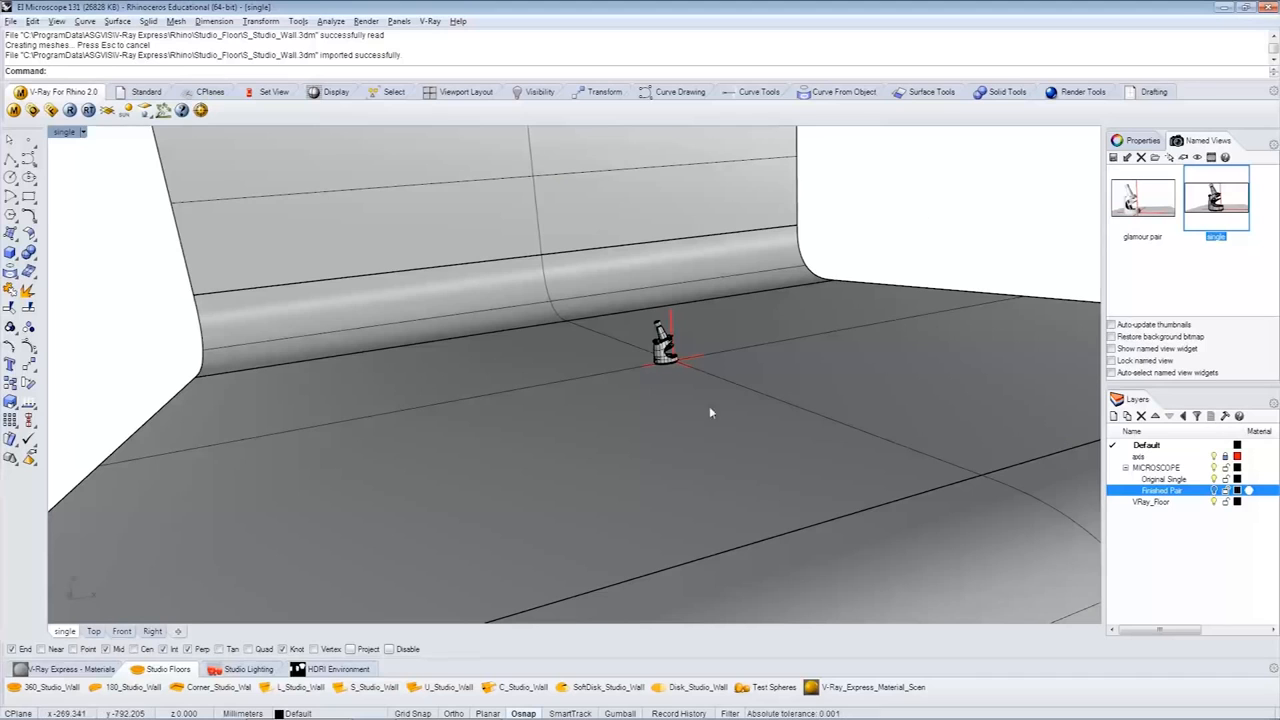
- Replace the studio floor with U_Studio_Wall and inspect it from several angles
click(448, 687)
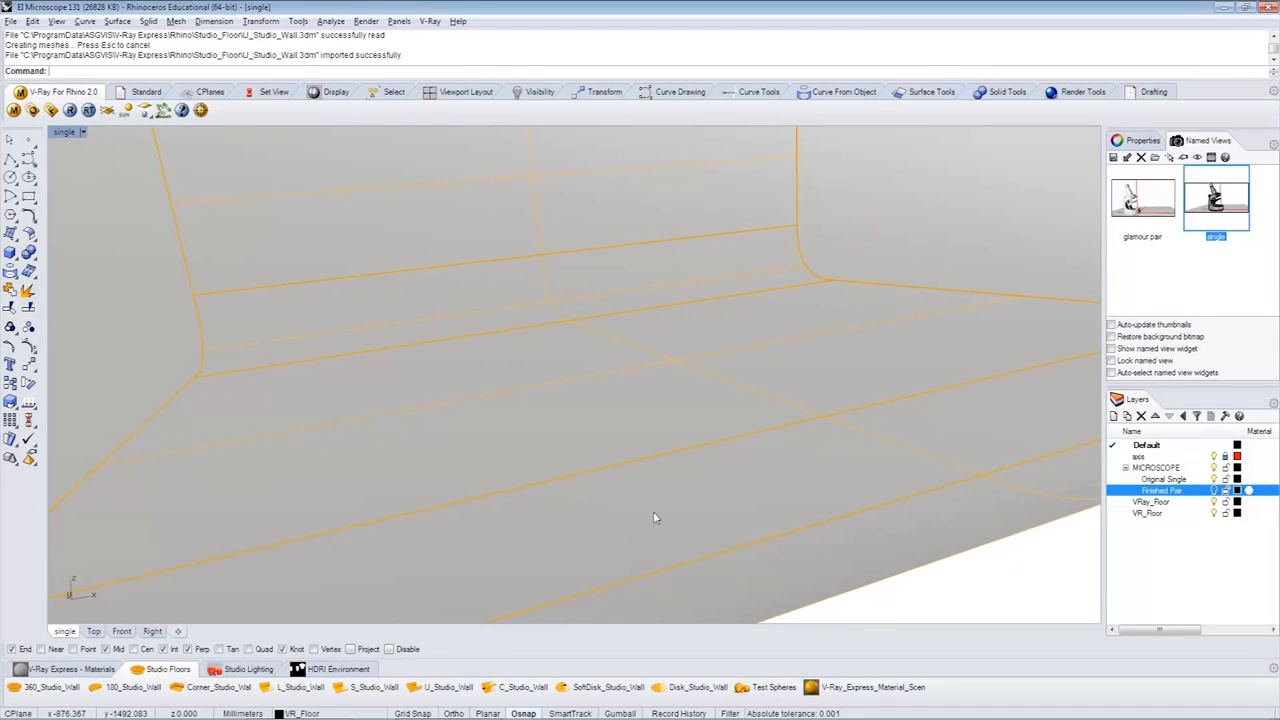
scroll(655, 517, down, 8)
right_drag(655, 517, 740, 518)
click(657, 518)
scroll(657, 518, up, 5)
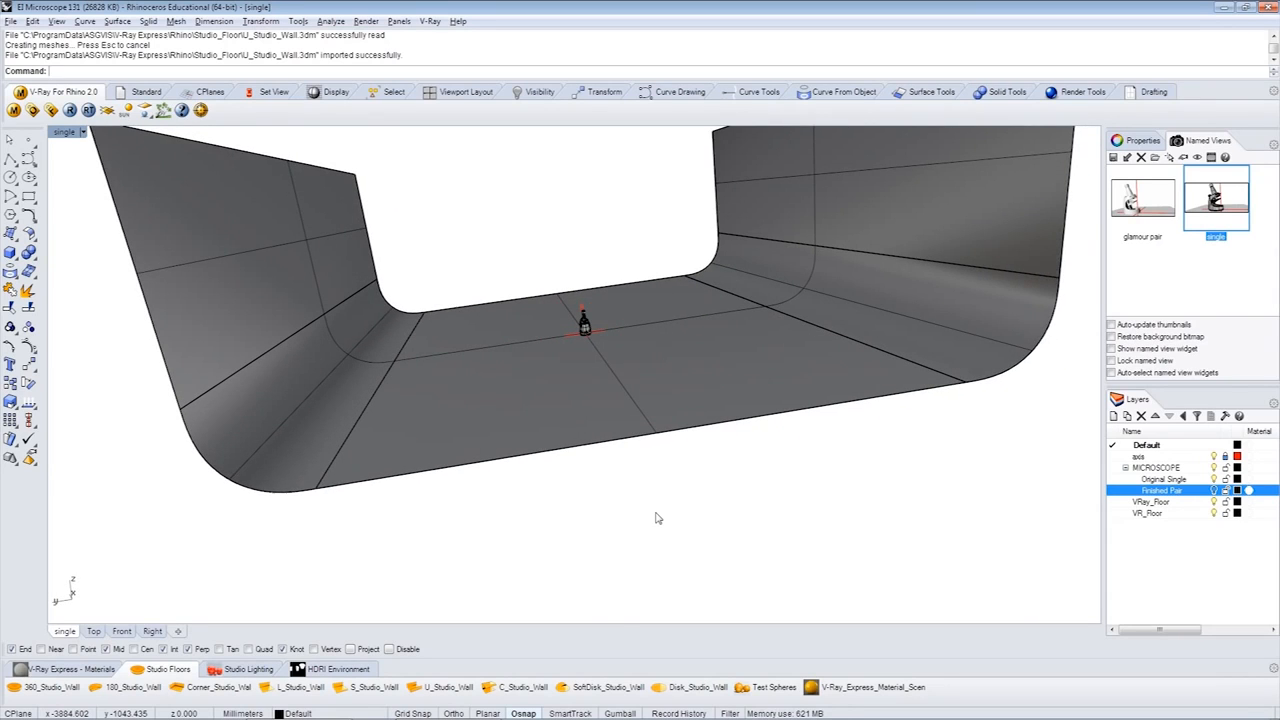
- Swap the studio floor for SoftDisk_Studio_Wall and view it behind the microscope
click(606, 687)
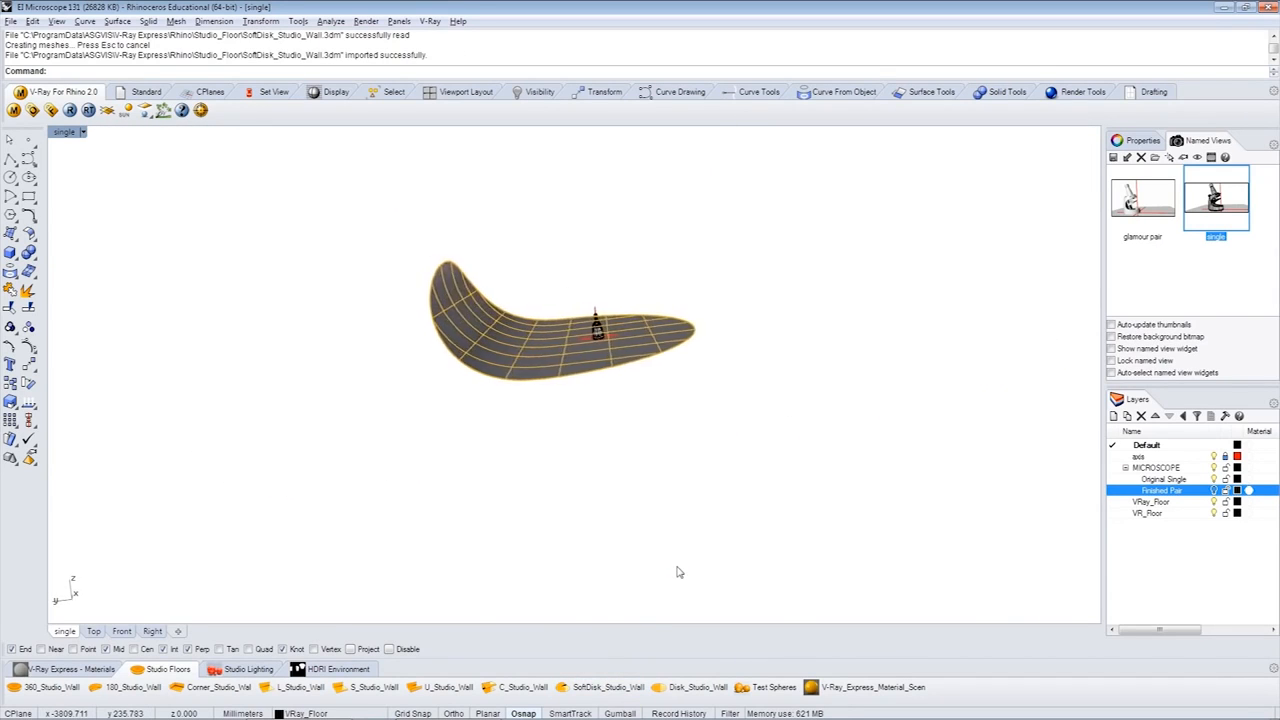
scroll(680, 570, up, 8)
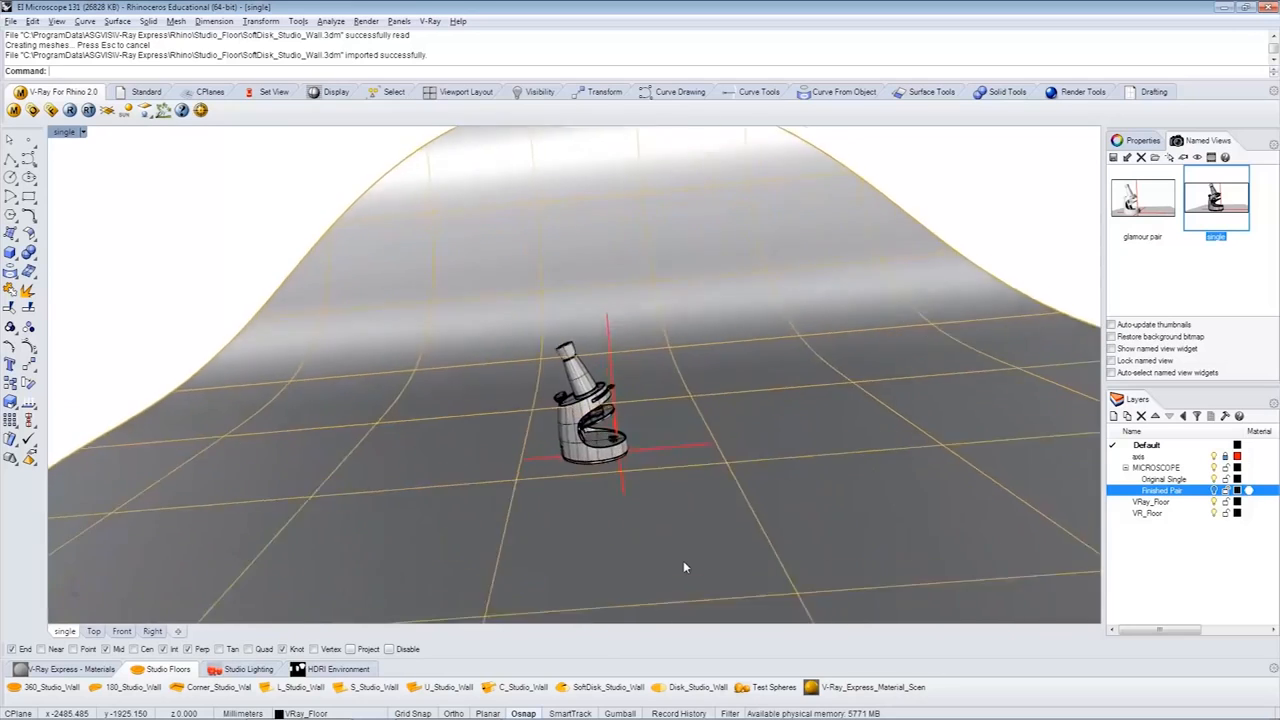
click(360, 247)
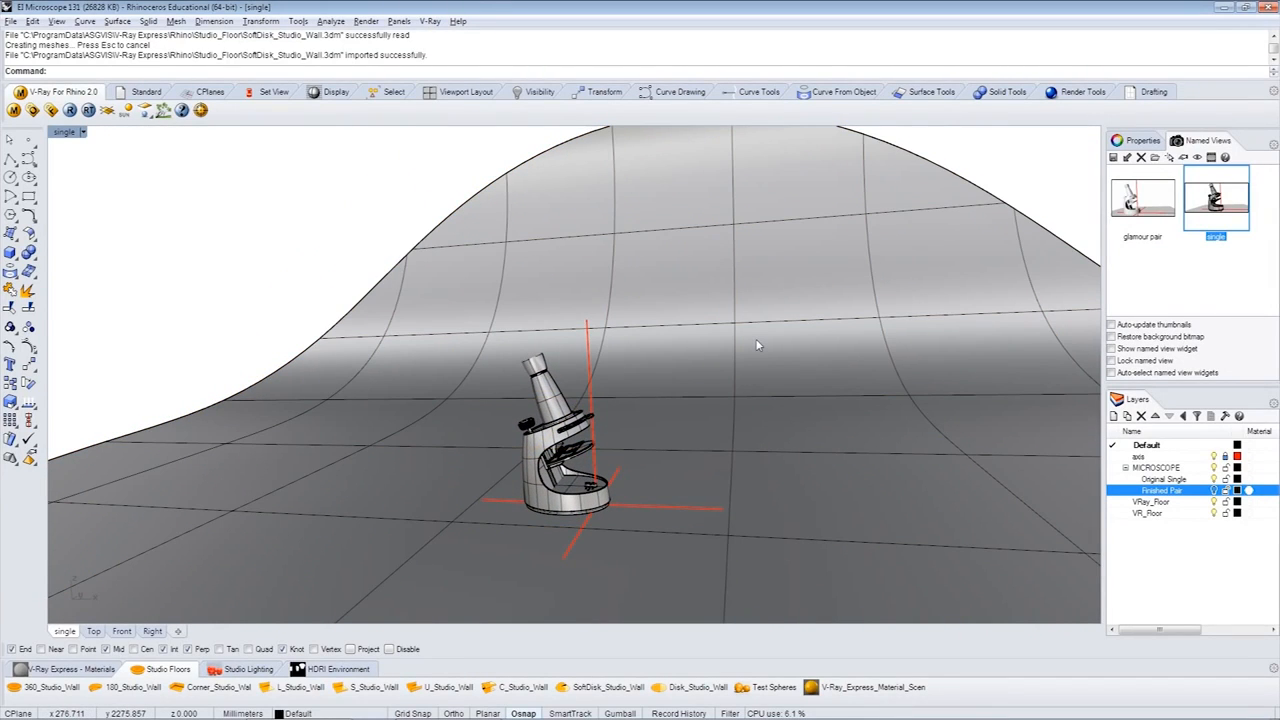
- Set the scene's studio floor to the curved 180_Studio_Wall and deselect it
click(127, 689)
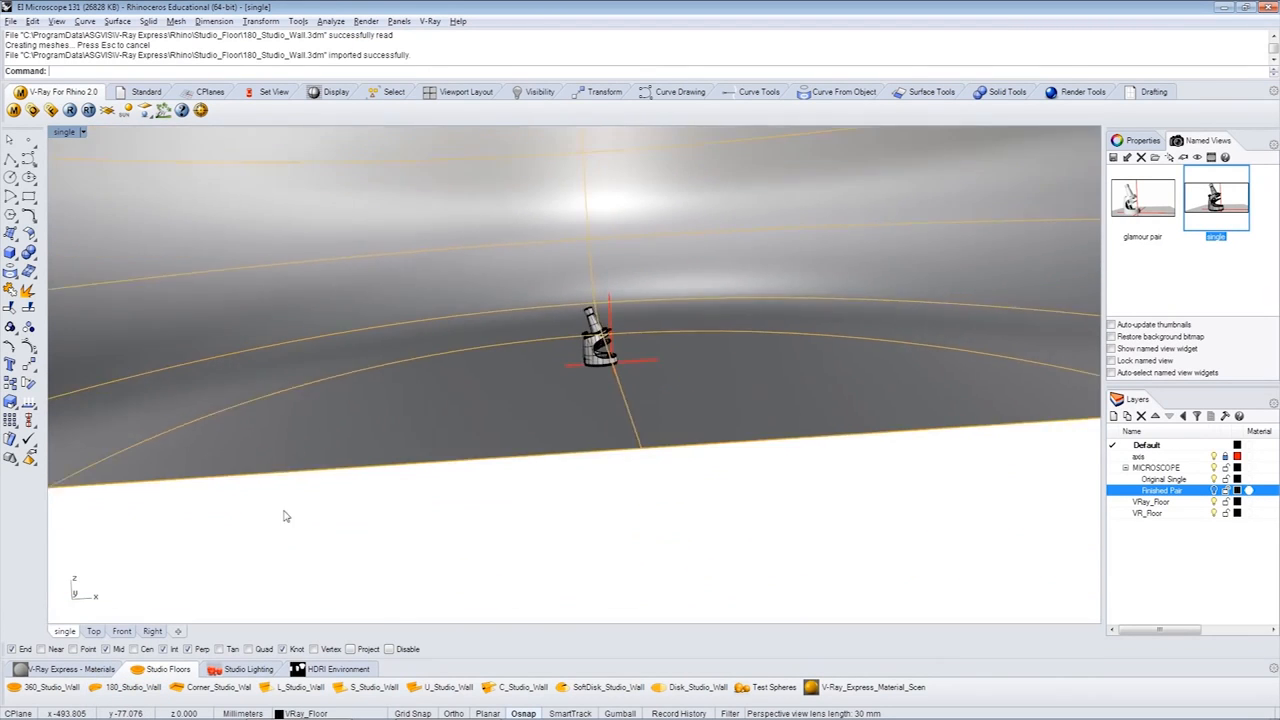
click(286, 516)
right_drag(776, 555, 777, 490)
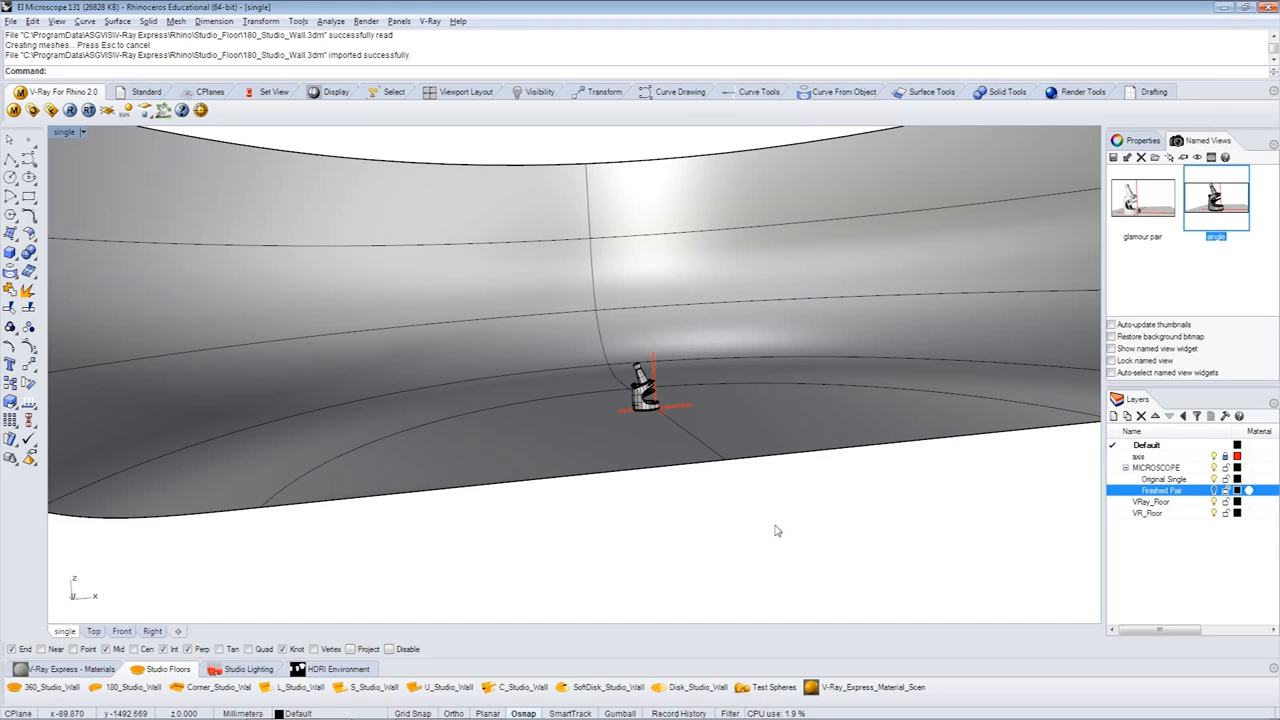
scroll(777, 530, down, 3)
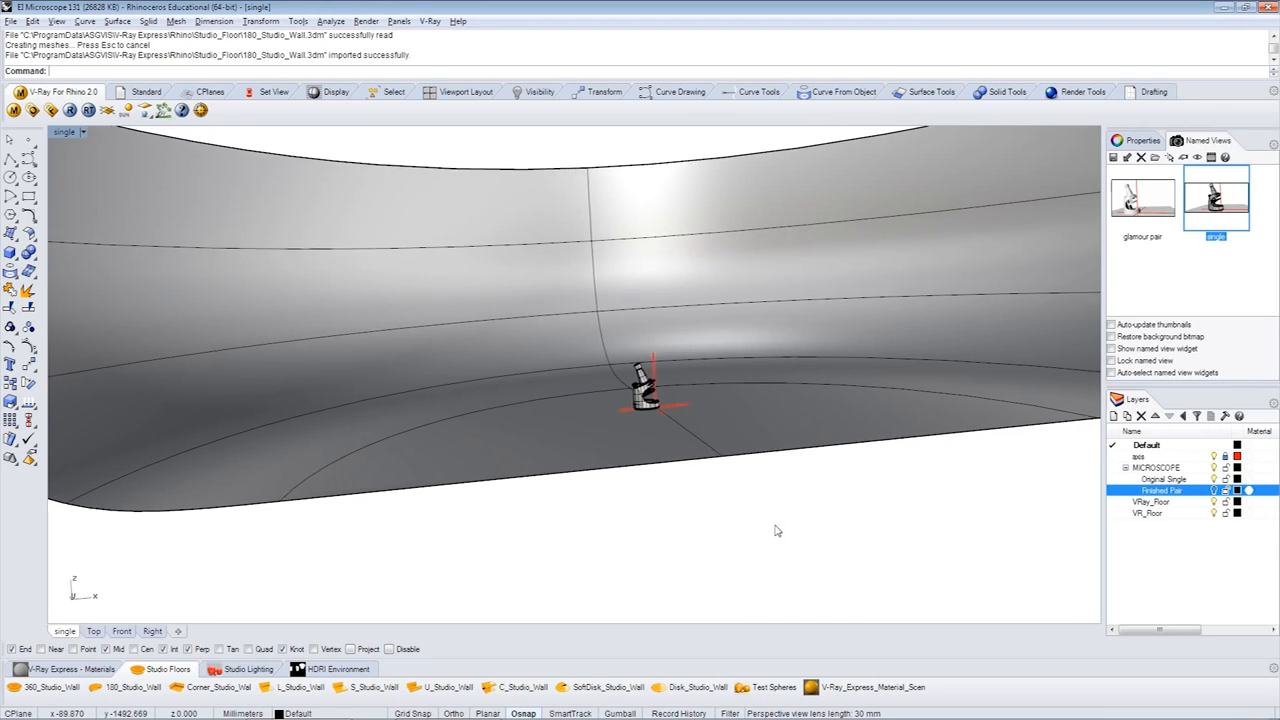
- Try the Studio_7 lighting setup over the curved studio wall and replace it with Studio_6
click(250, 669)
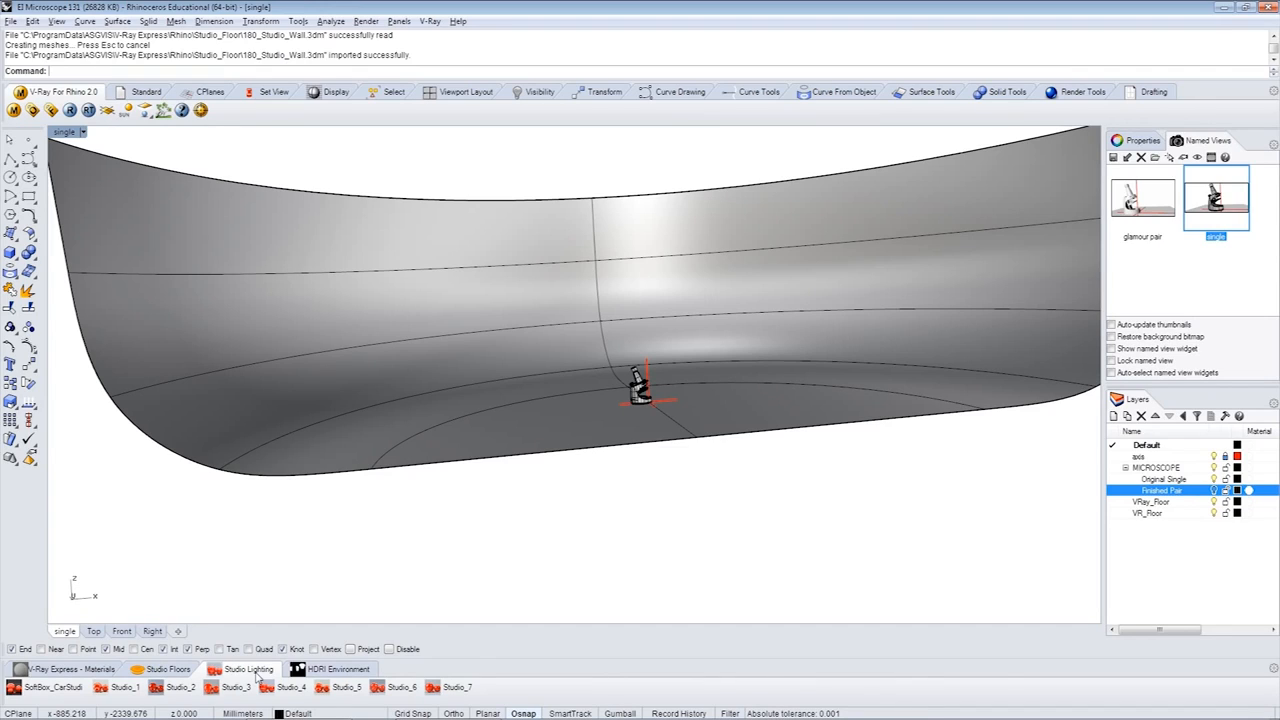
click(456, 688)
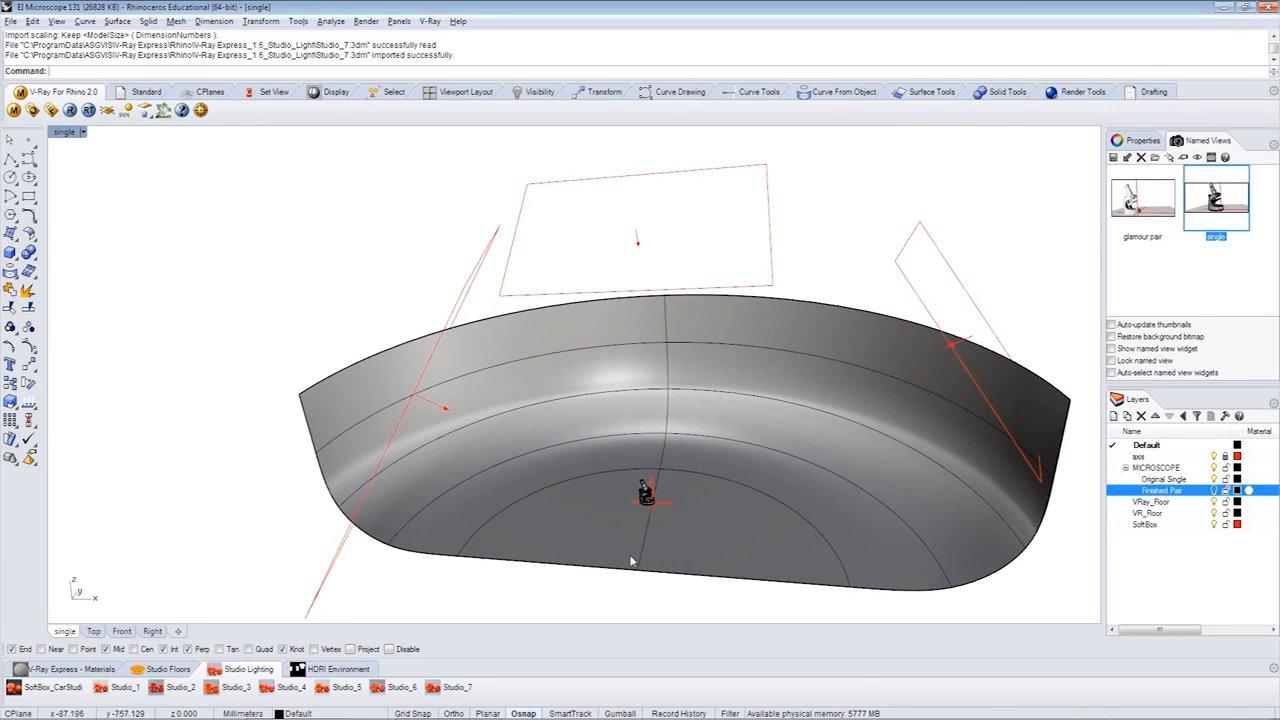
click(401, 688)
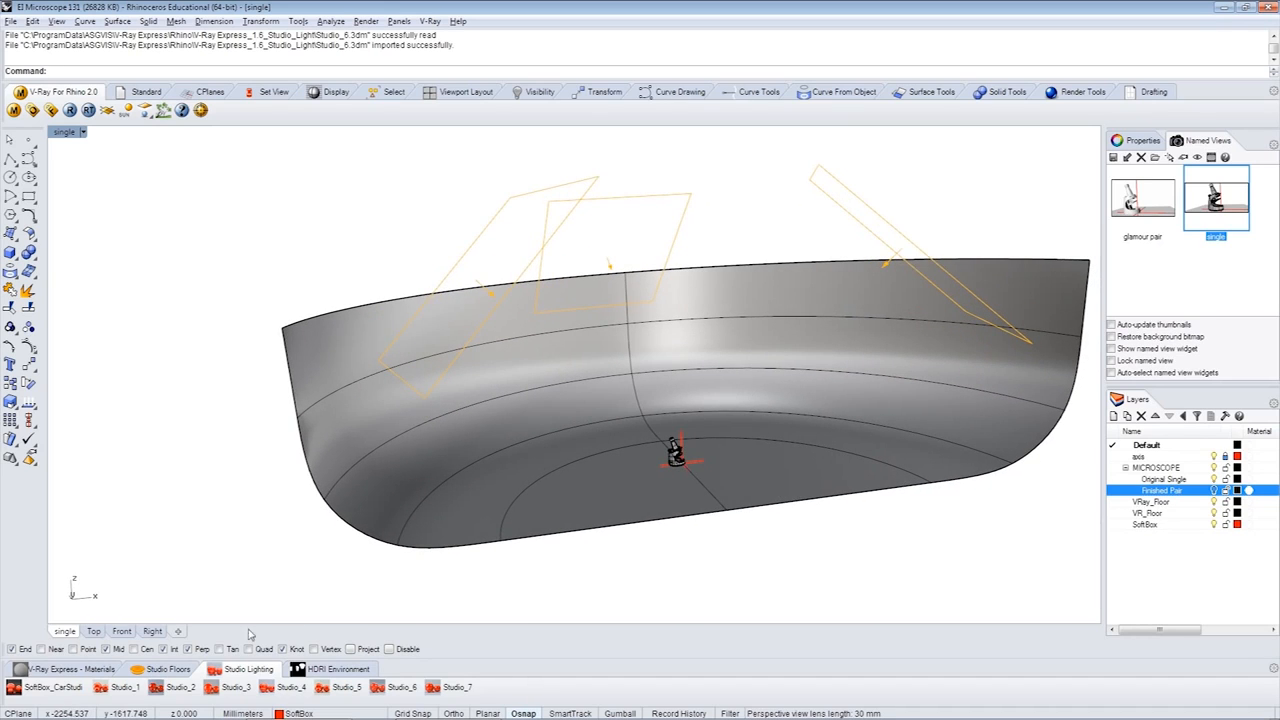
- Switch the lighting to the SoftBox_CarStudio setup and inspect its large softboxes around the studio wall
click(48, 689)
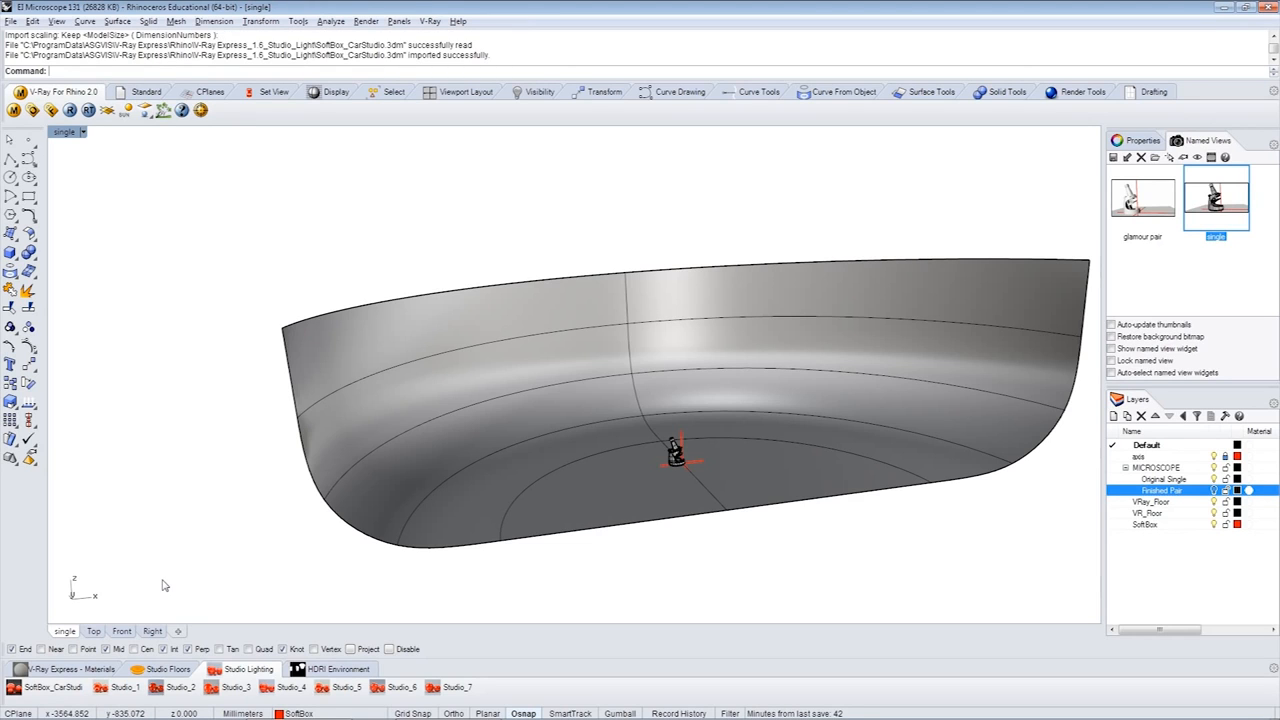
scroll(165, 586, down, 18)
right_drag(165, 586, 558, 591)
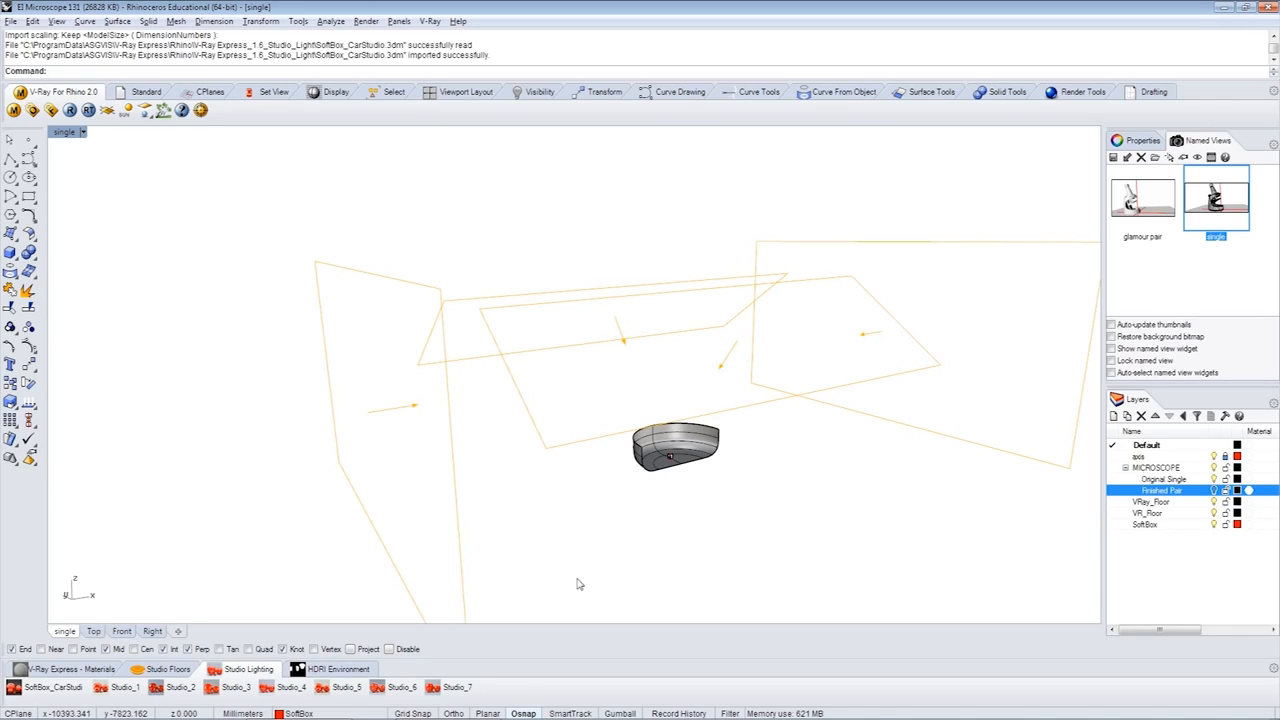
click(654, 534)
- Load the Studio_3 lighting setup around the microscope and deselect its lights
click(236, 687)
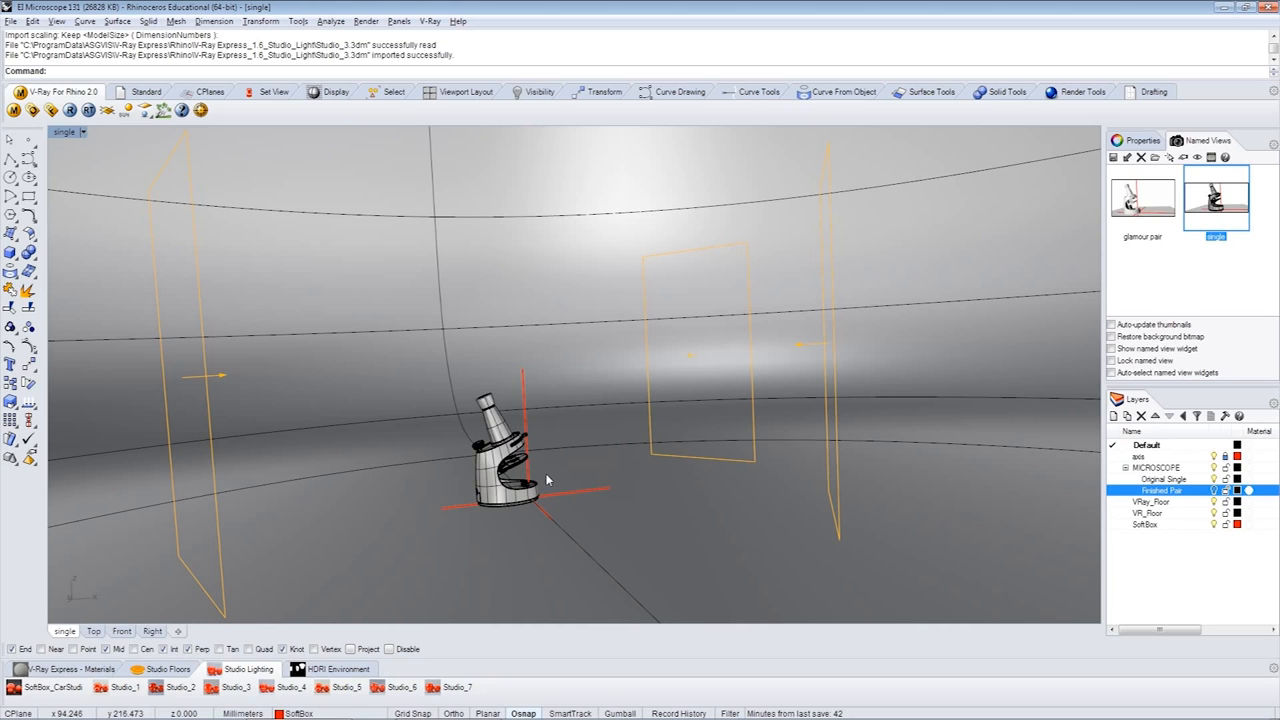
right_drag(547, 481, 293, 491)
key(Escape)
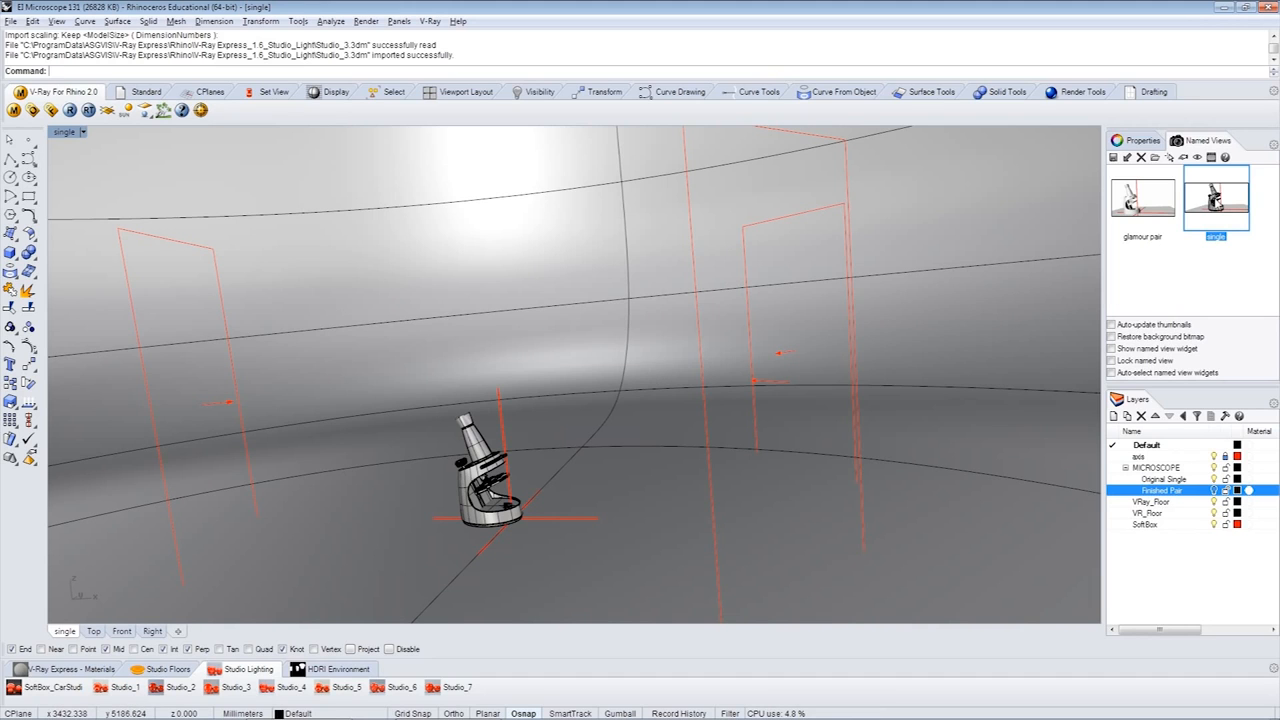
- Restore the saved view named single and make a test render of the microscope
double_click(1216, 199)
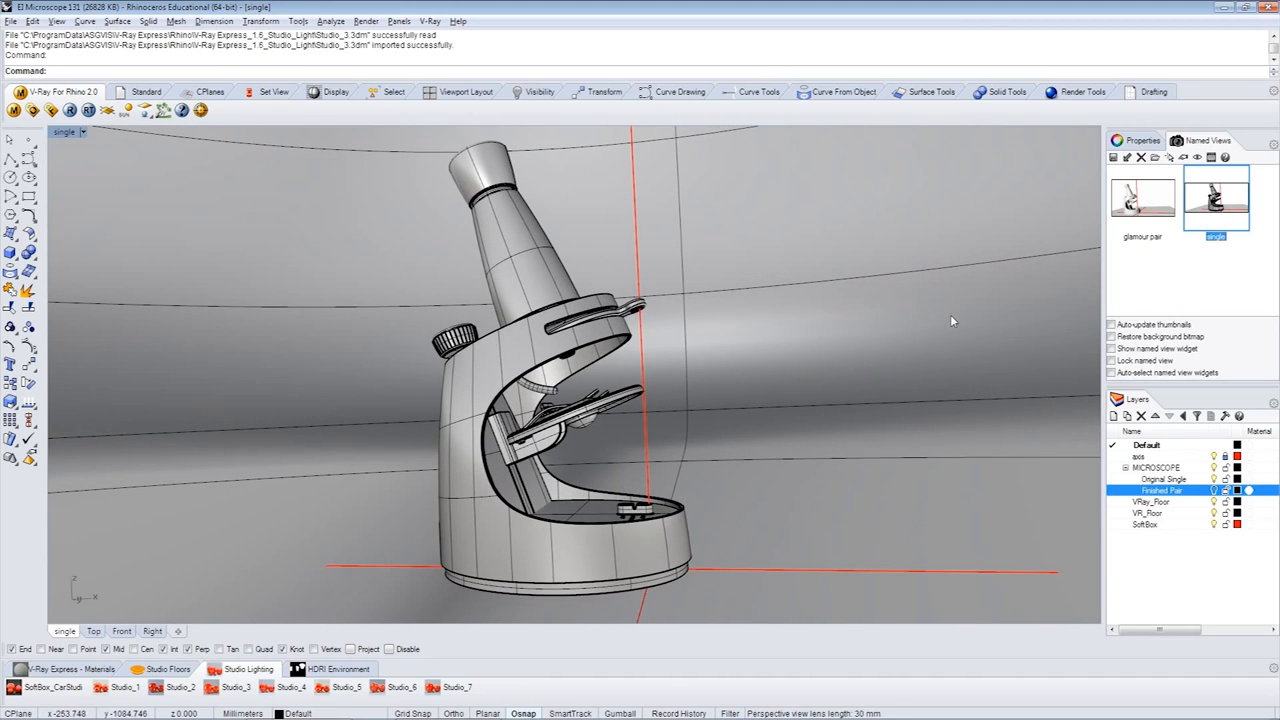
click(69, 110)
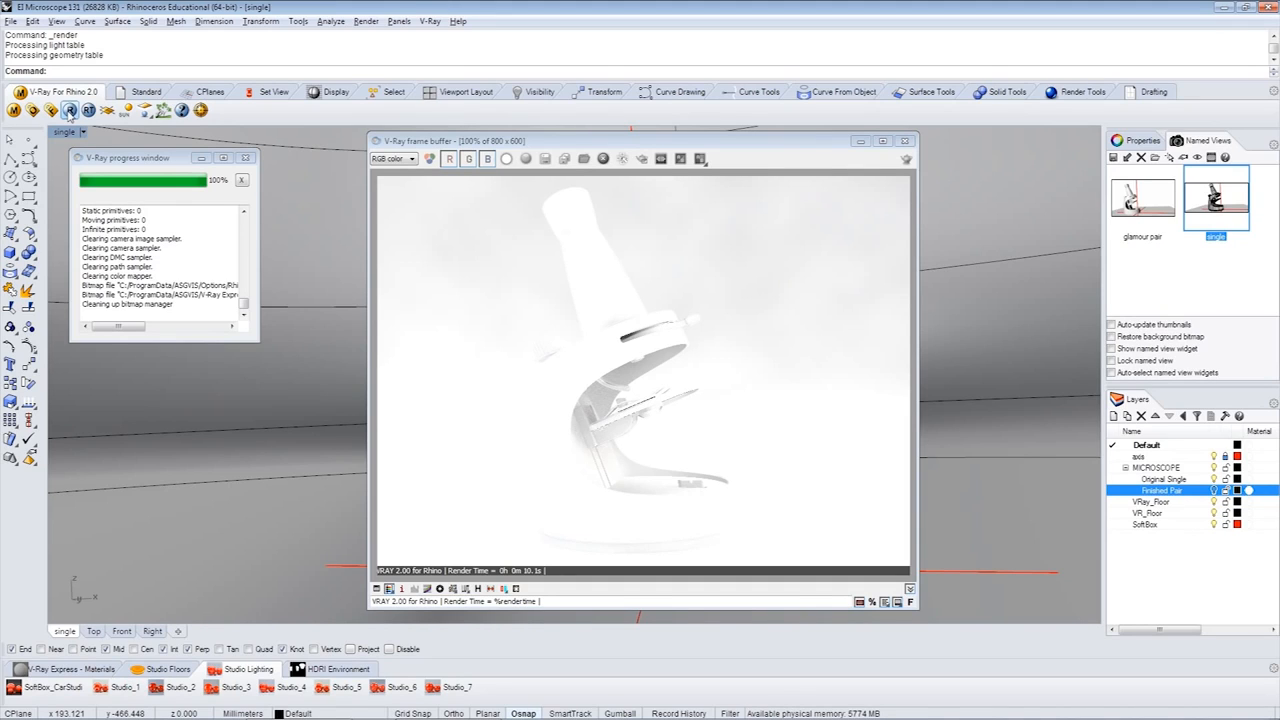
- Turn off the GI skylight and the reflection/refraction background in the V-Ray environment options
click(32, 110)
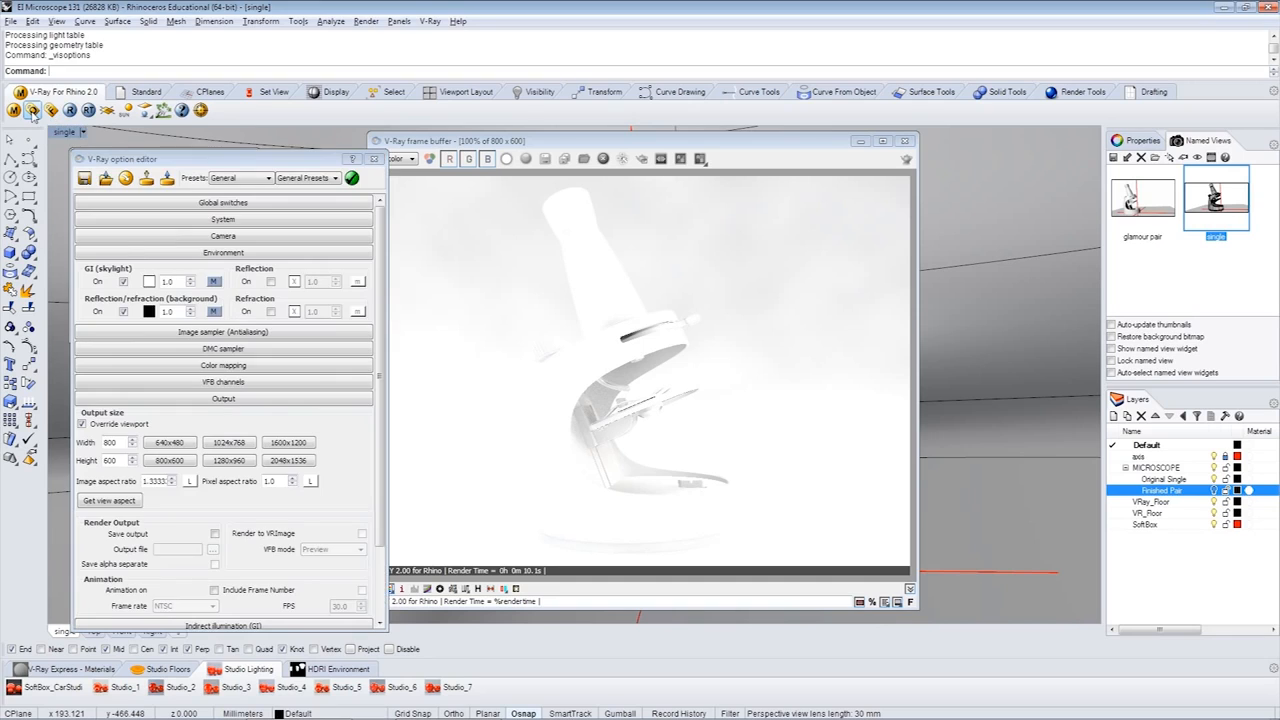
click(123, 281)
click(123, 311)
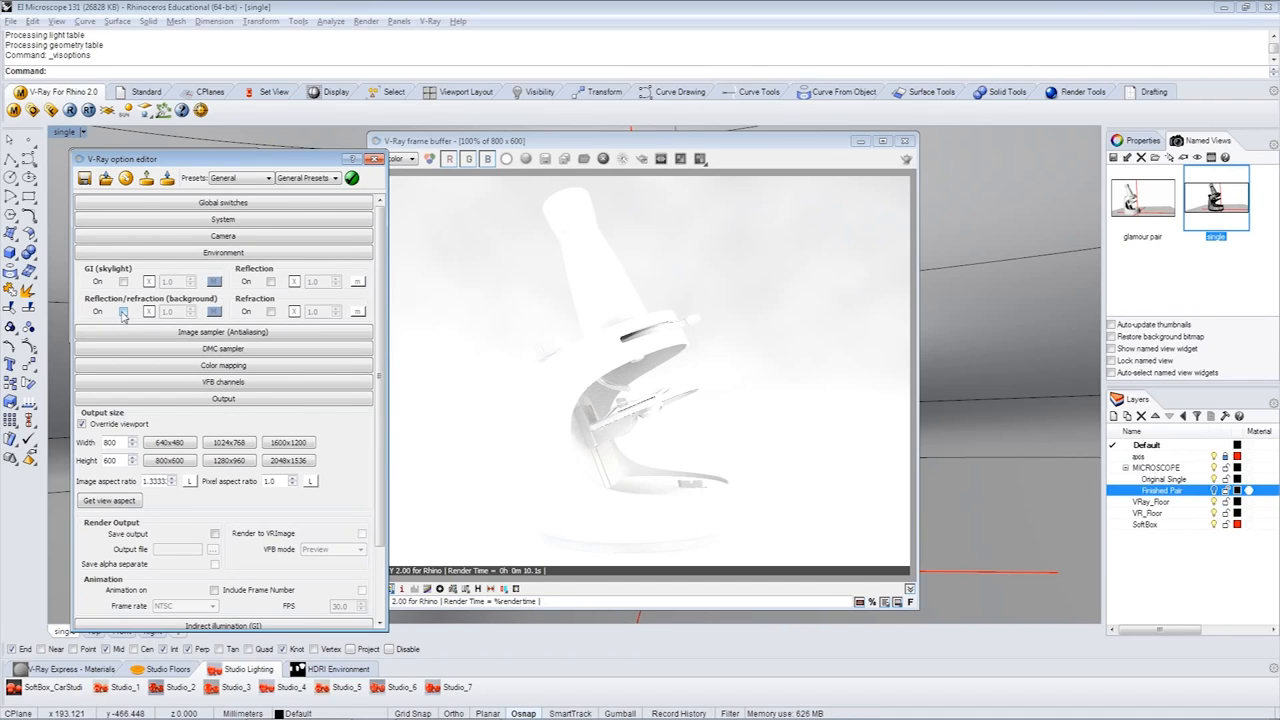
drag(549, 145, 563, 143)
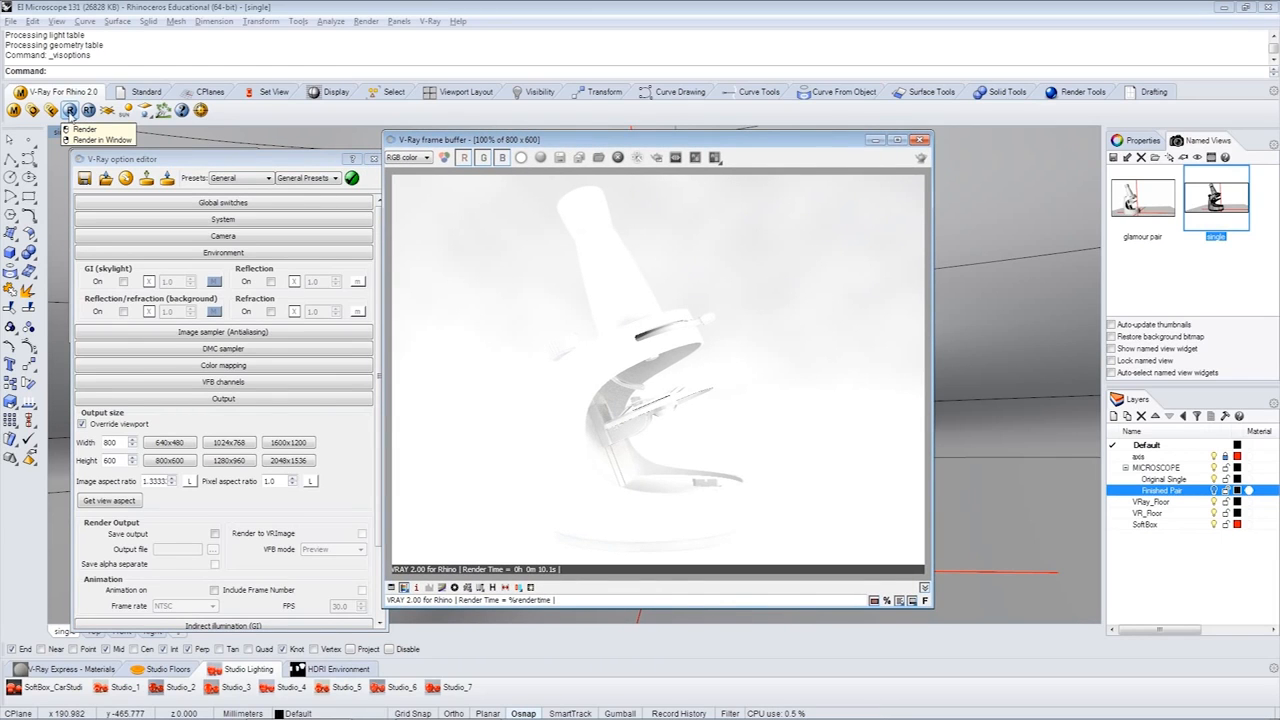
- Render the scene again to check the studio lighting, and close the frame buffer, option editor and progress window
click(70, 110)
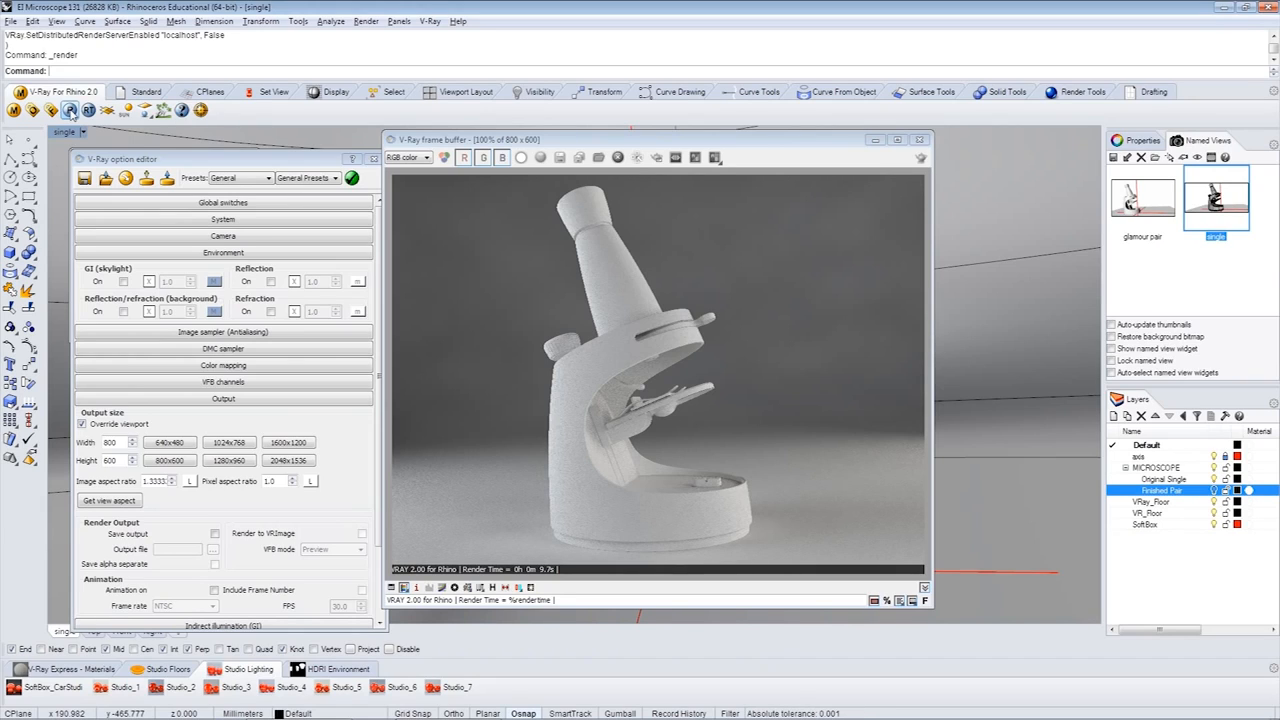
click(919, 139)
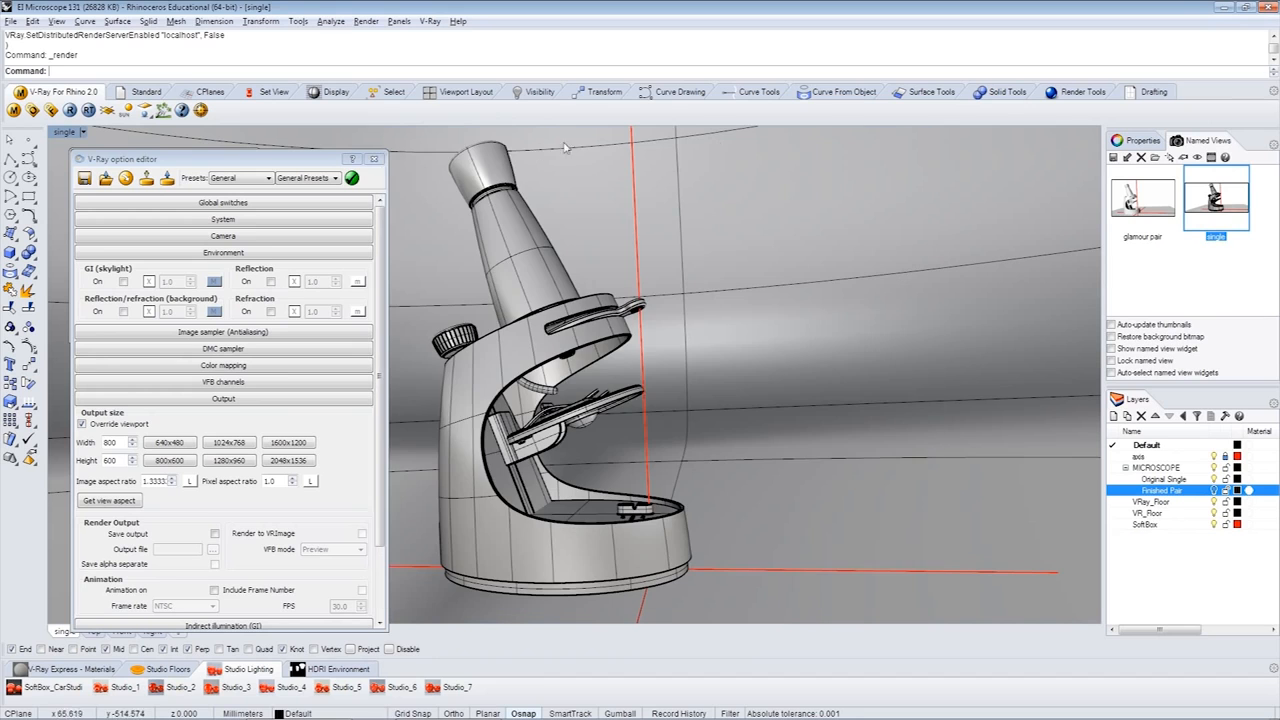
click(374, 158)
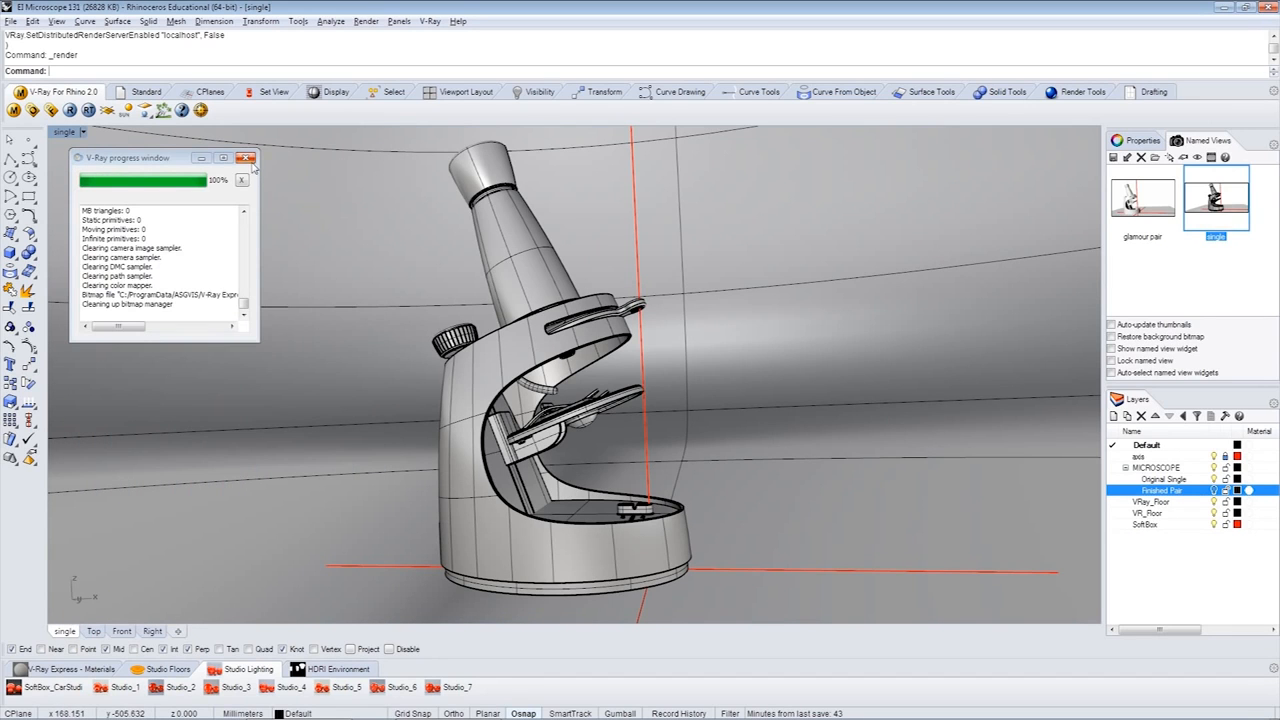
click(246, 158)
- Apply the Blue_Plastic_Glossy material to the microscope's main body, and set the viewport's display mode to Rendered
scroll(253, 168, down, 5)
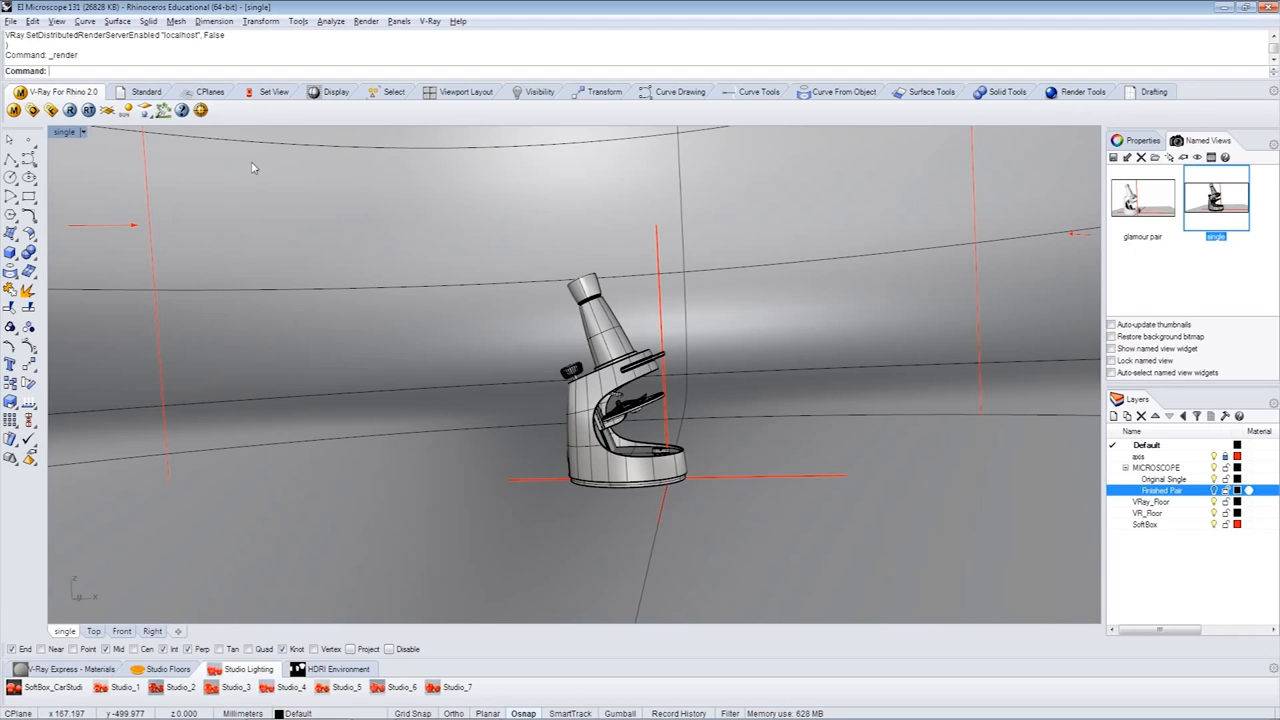
click(93, 669)
scroll(682, 397, up, 2)
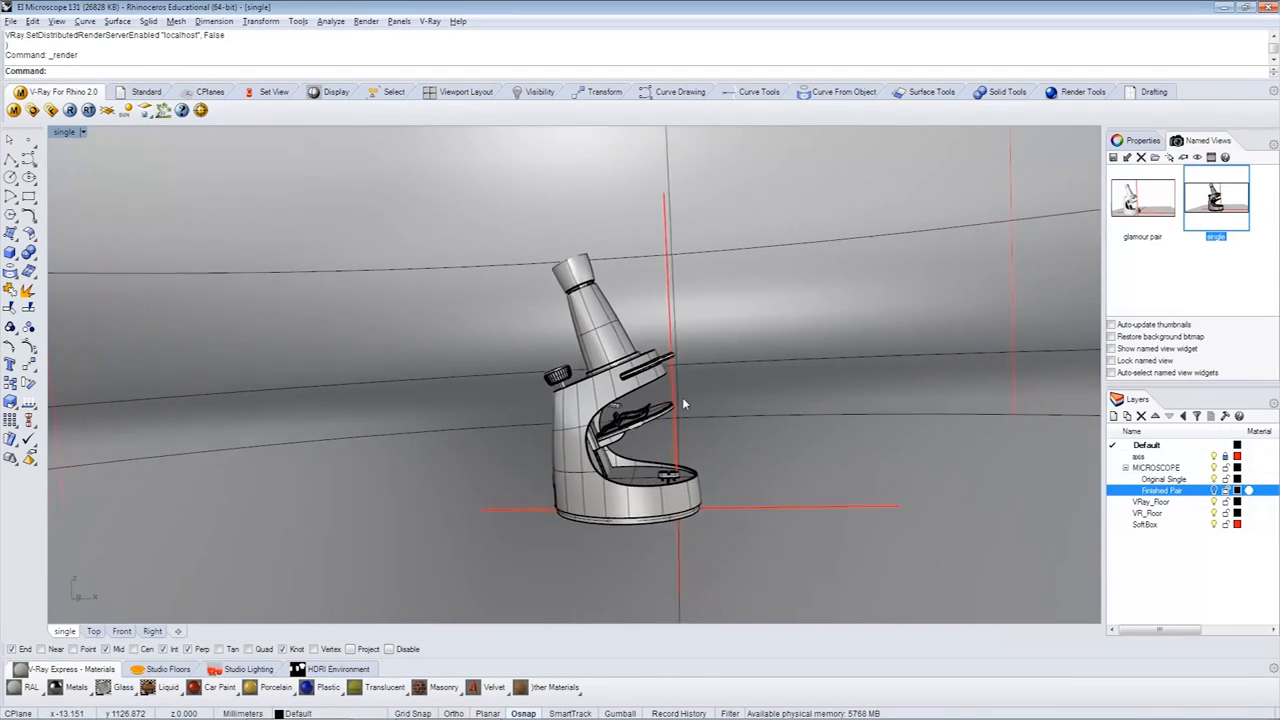
scroll(684, 404, up, 5)
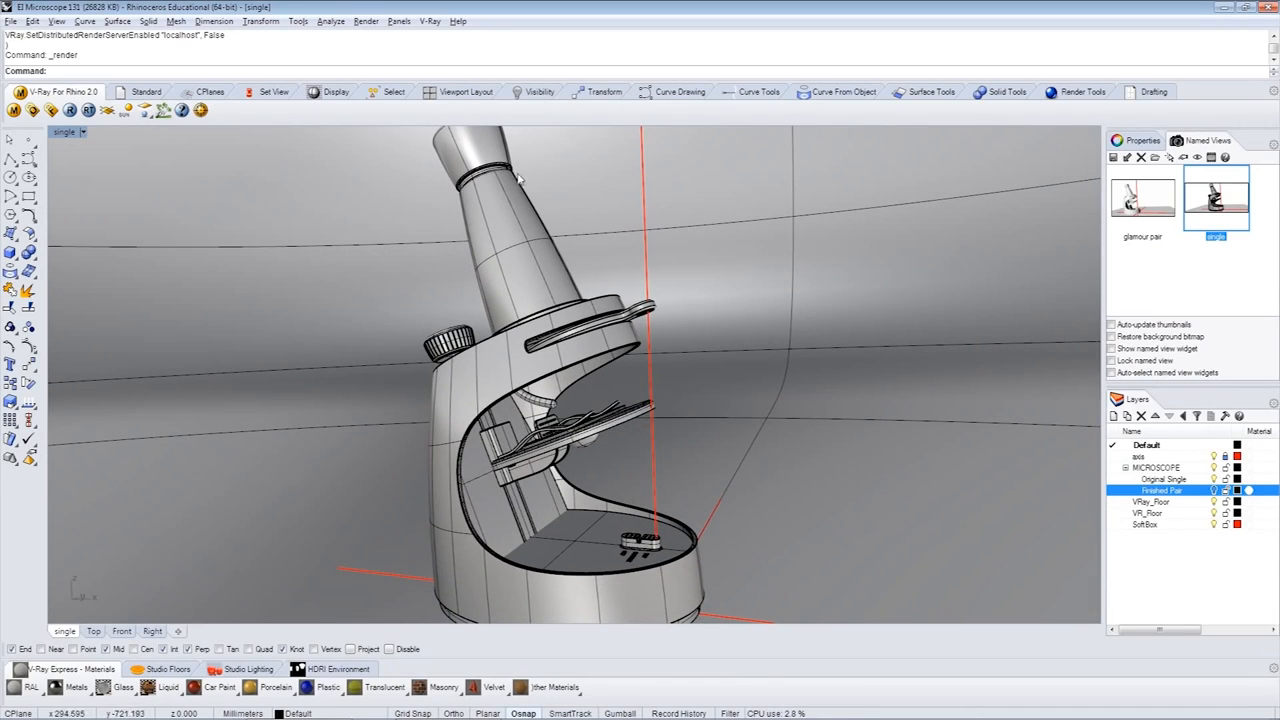
click(617, 300)
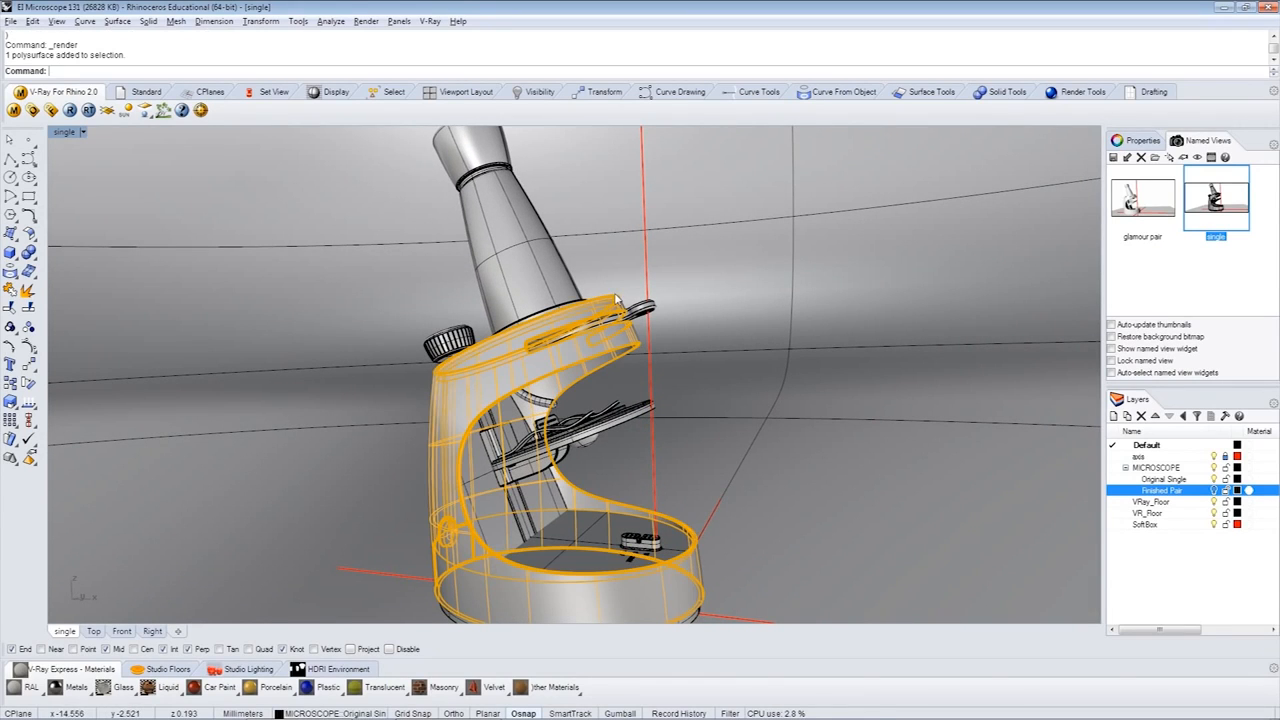
click(325, 689)
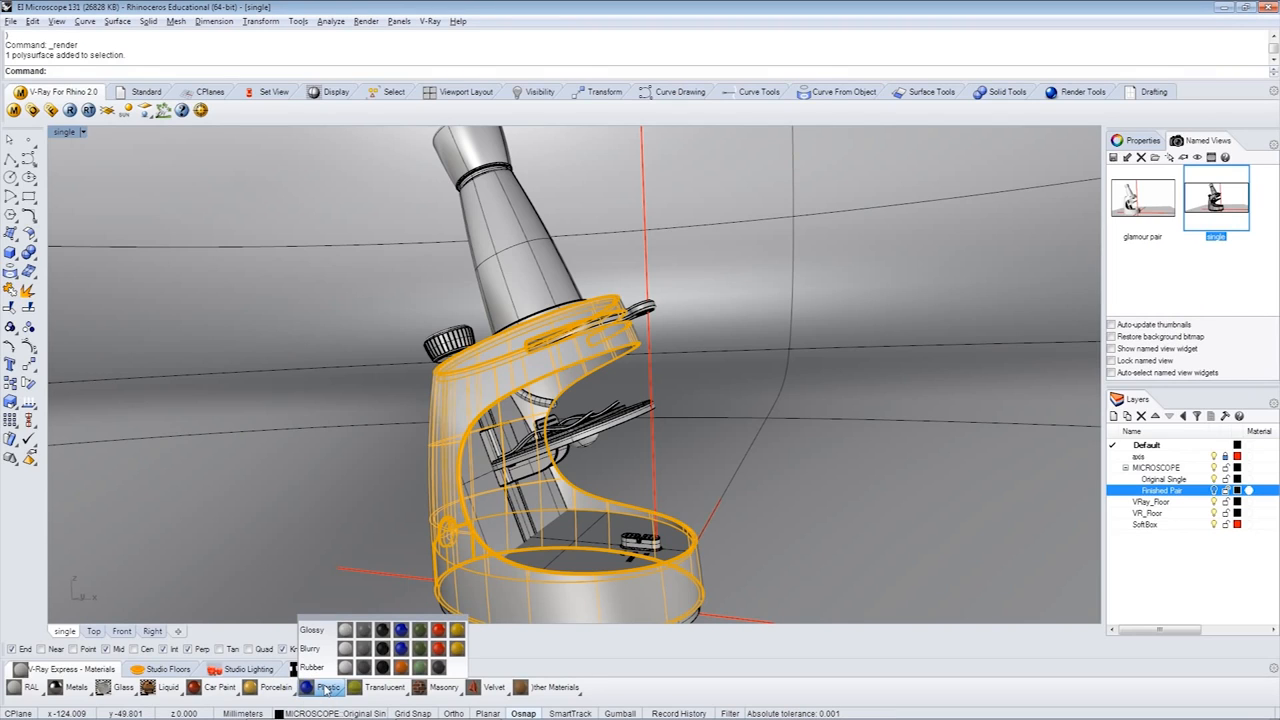
click(401, 630)
click(405, 527)
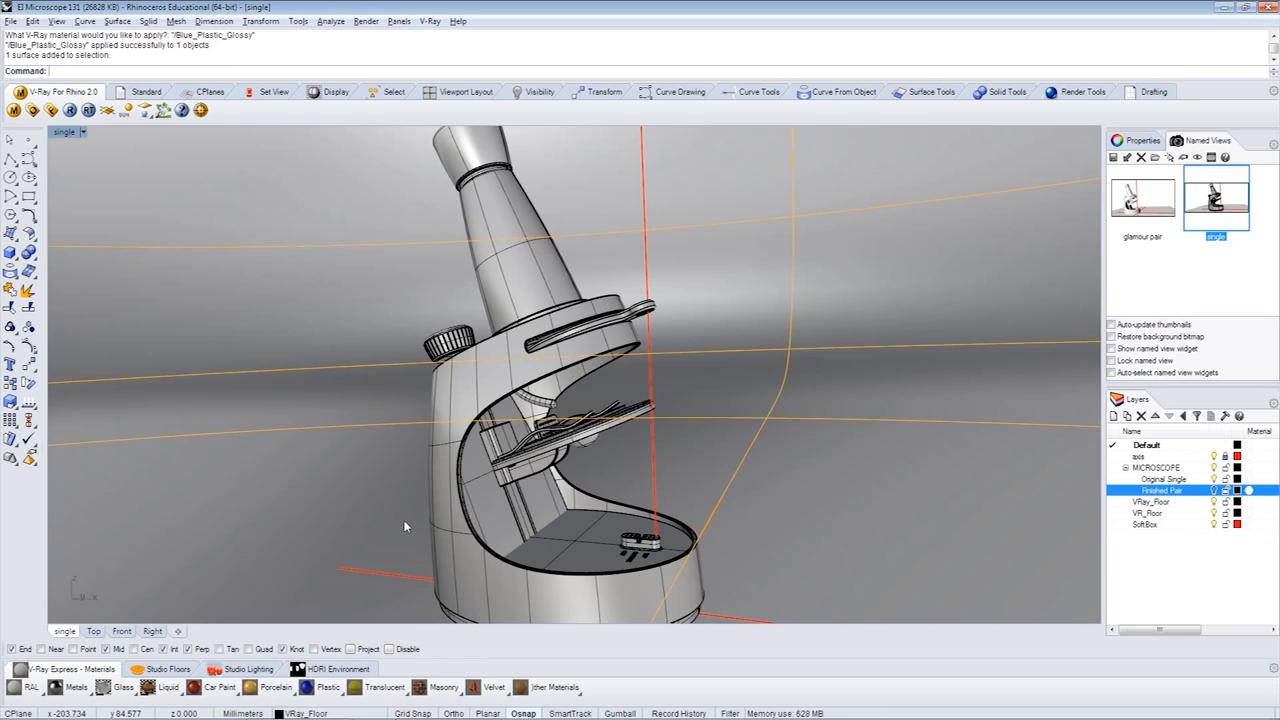
key(Escape)
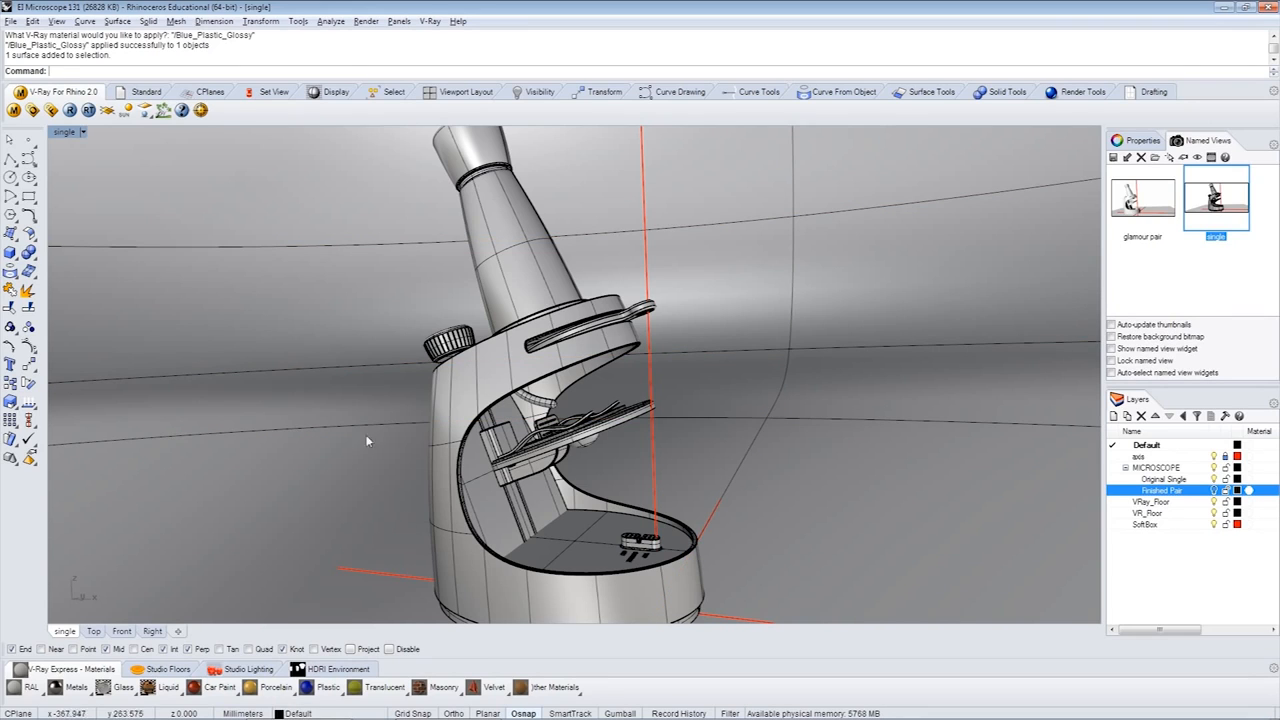
click(84, 132)
click(87, 195)
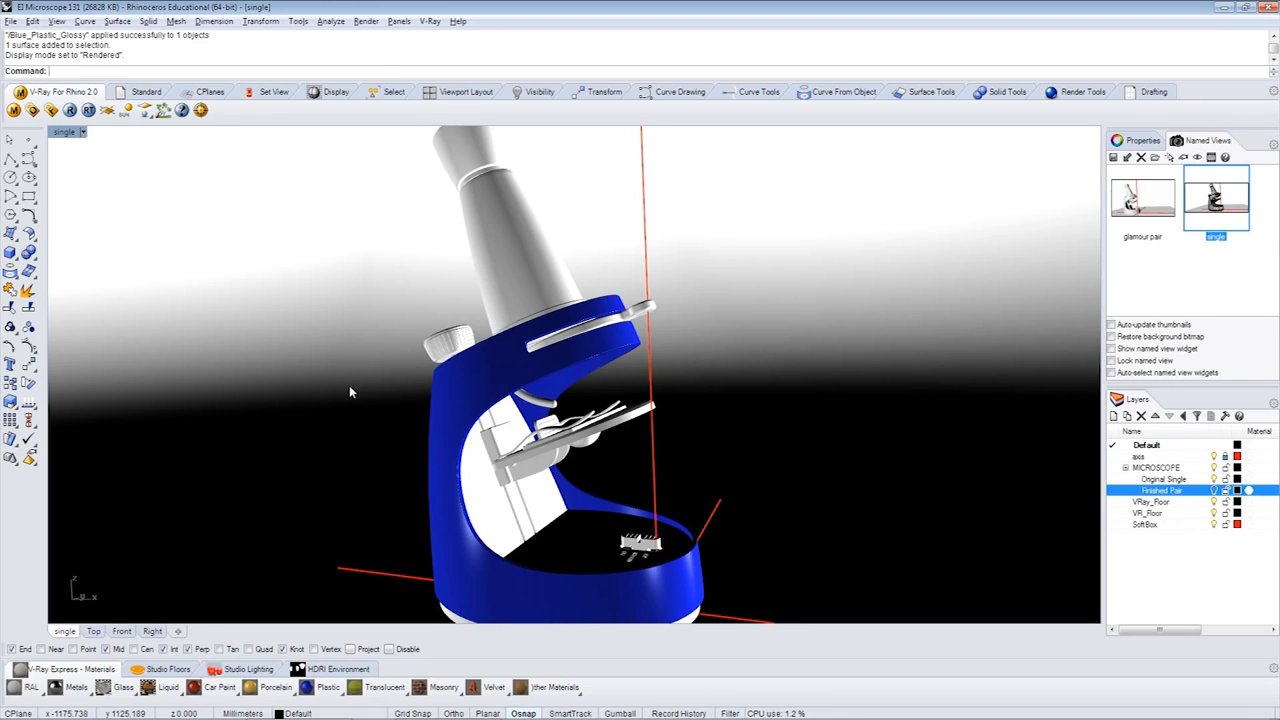
- Apply the blurry Olive_Plastic material to the microscope's eyepiece, the side knob and the small part on the base
click(505, 153)
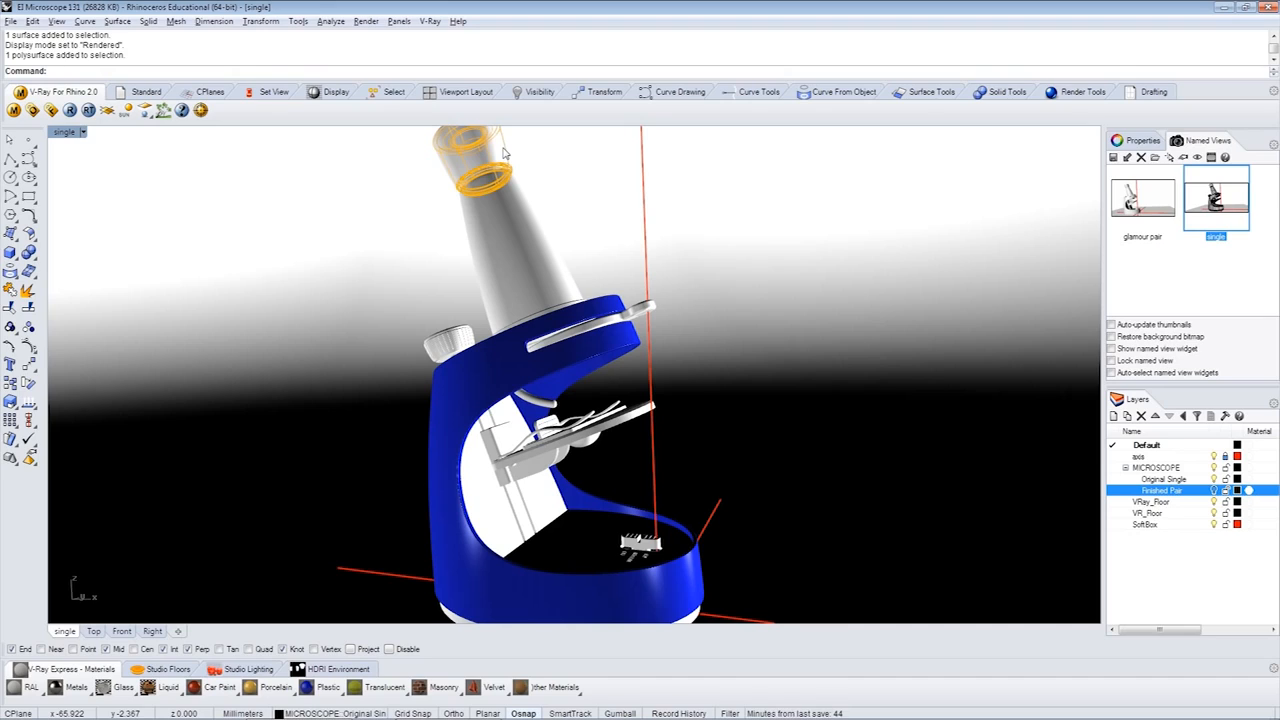
shift+click(449, 342)
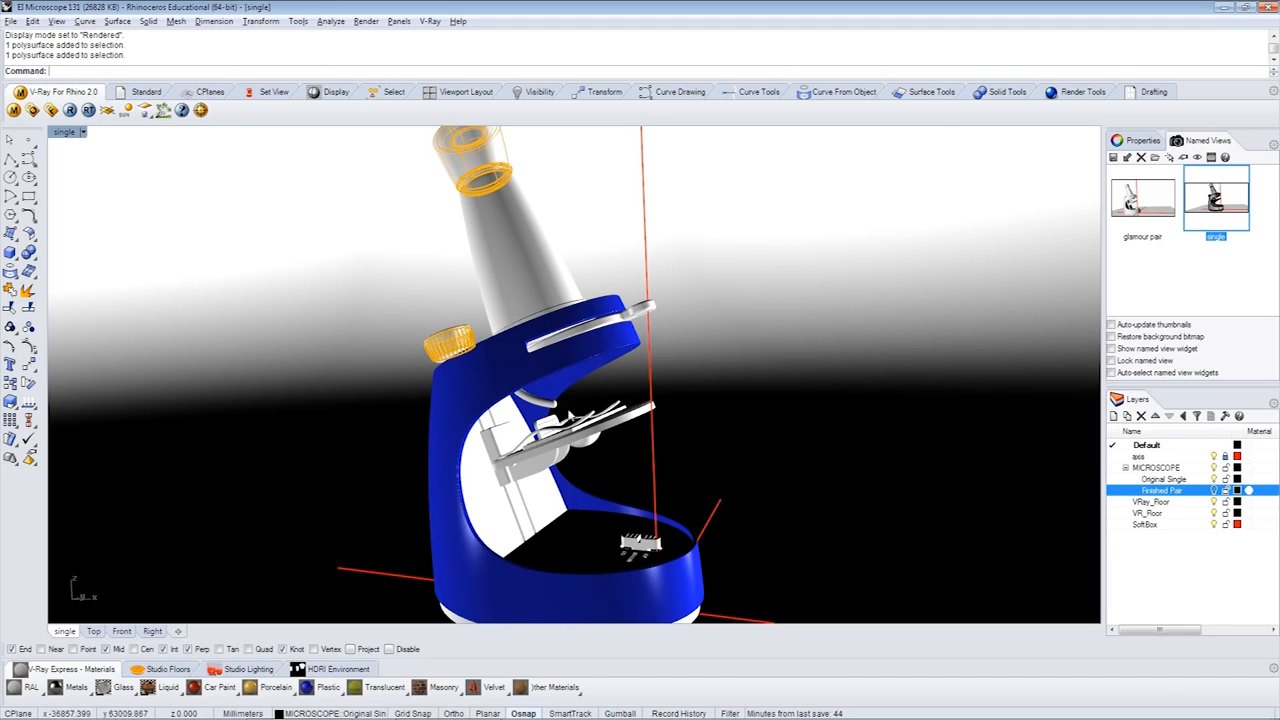
shift+click(641, 545)
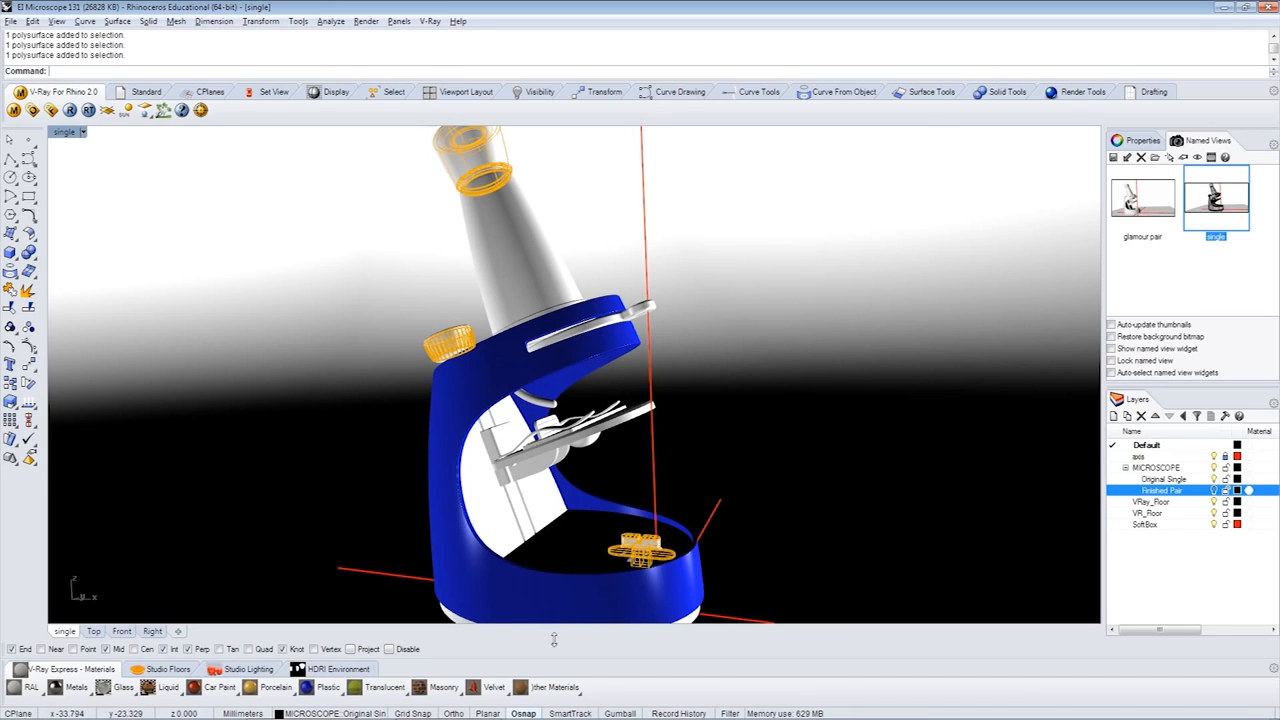
click(330, 687)
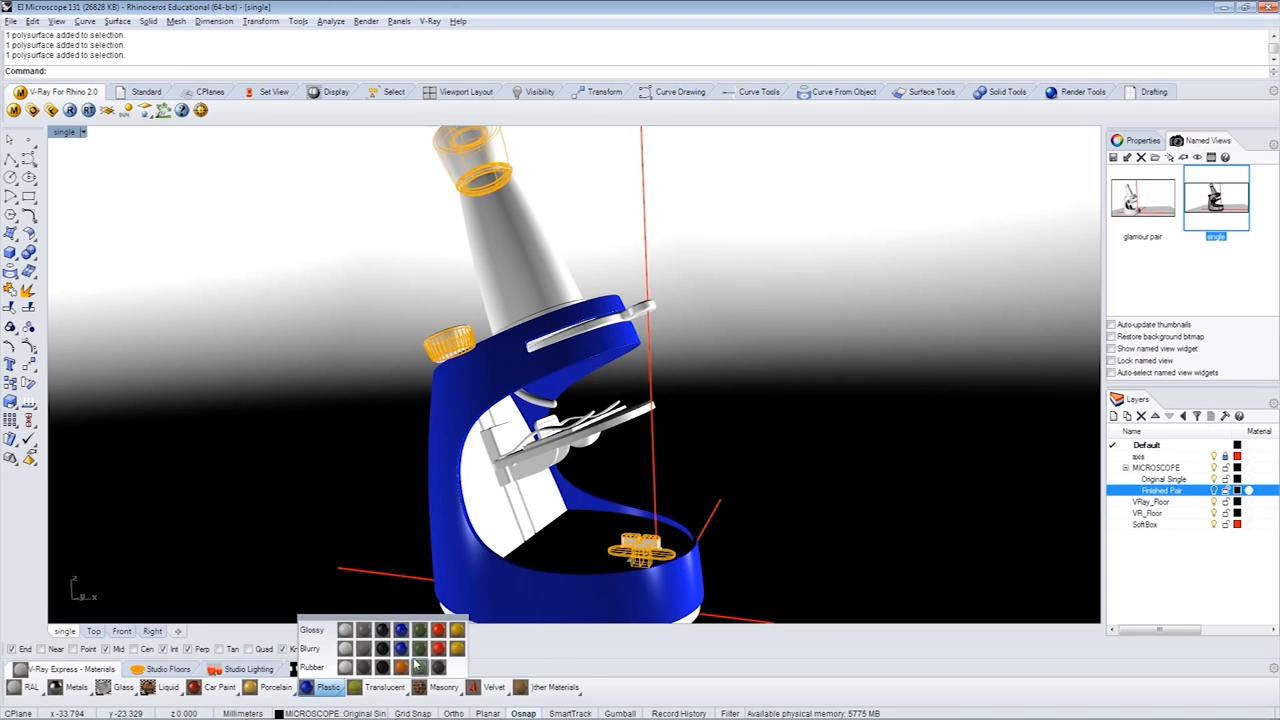
click(419, 650)
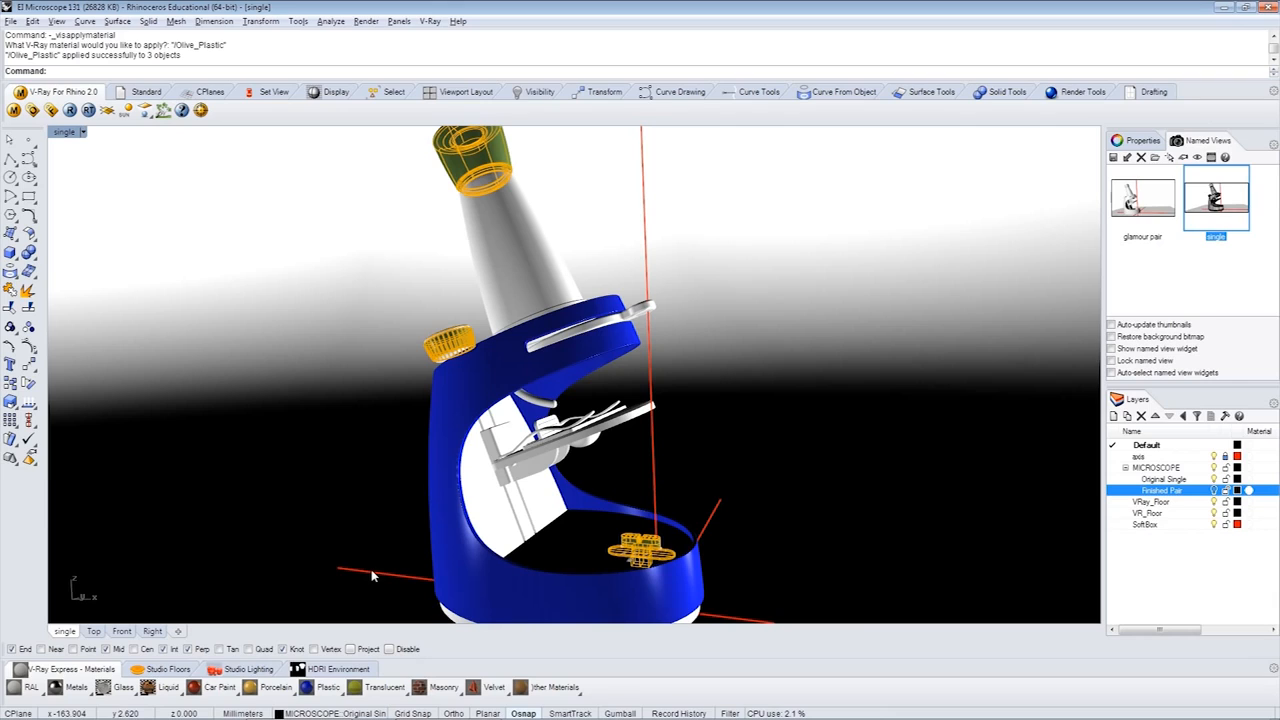
- Apply the Clear_Plastic glass material to the microscope's tapered tube and render the scene
click(547, 244)
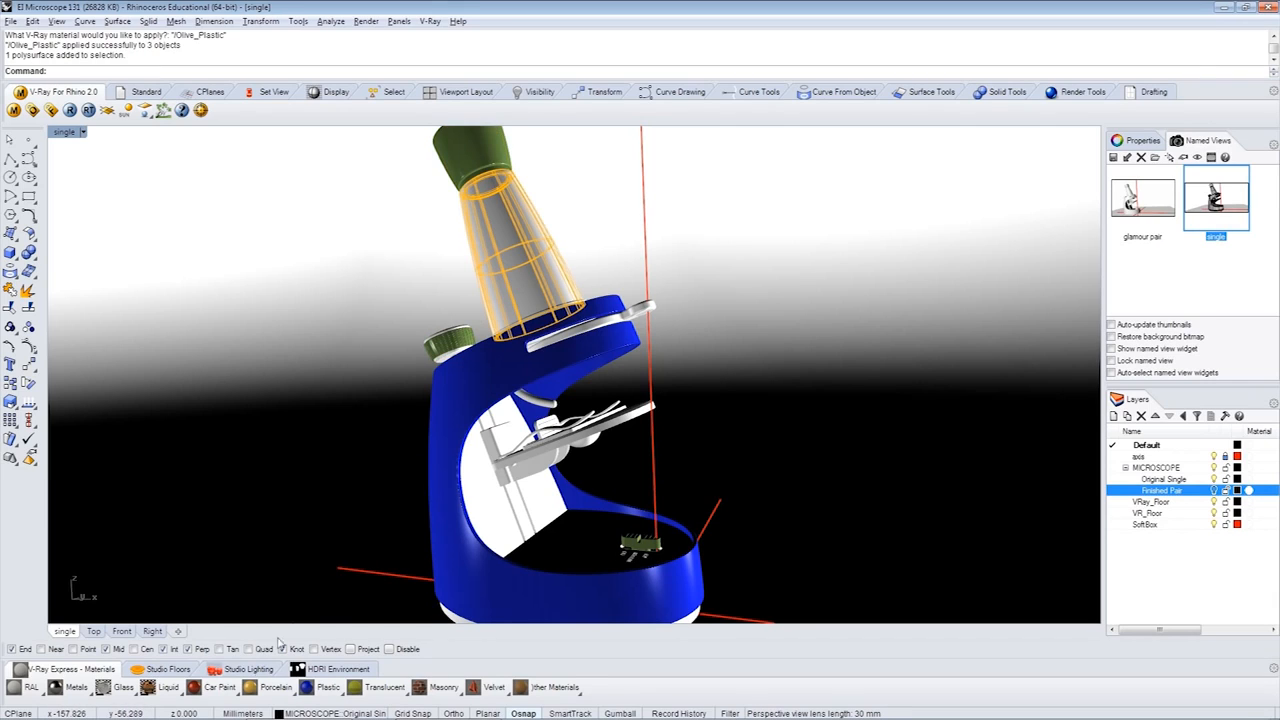
click(129, 688)
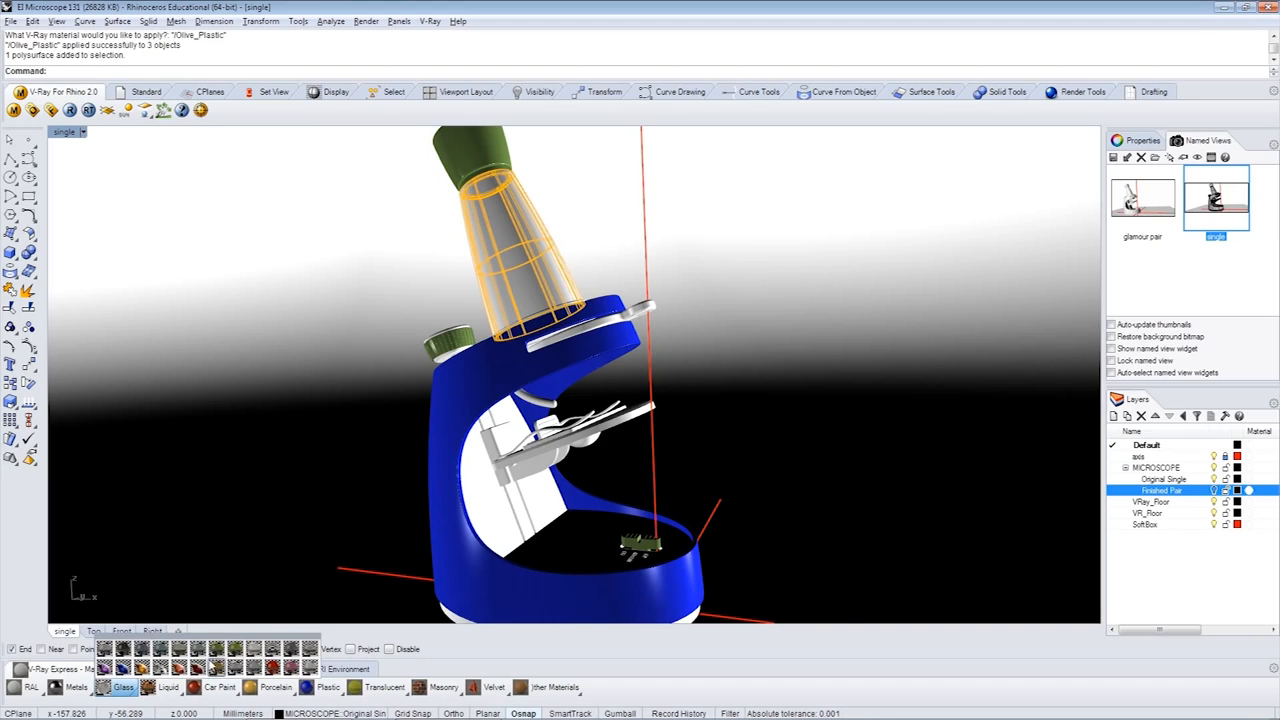
click(272, 652)
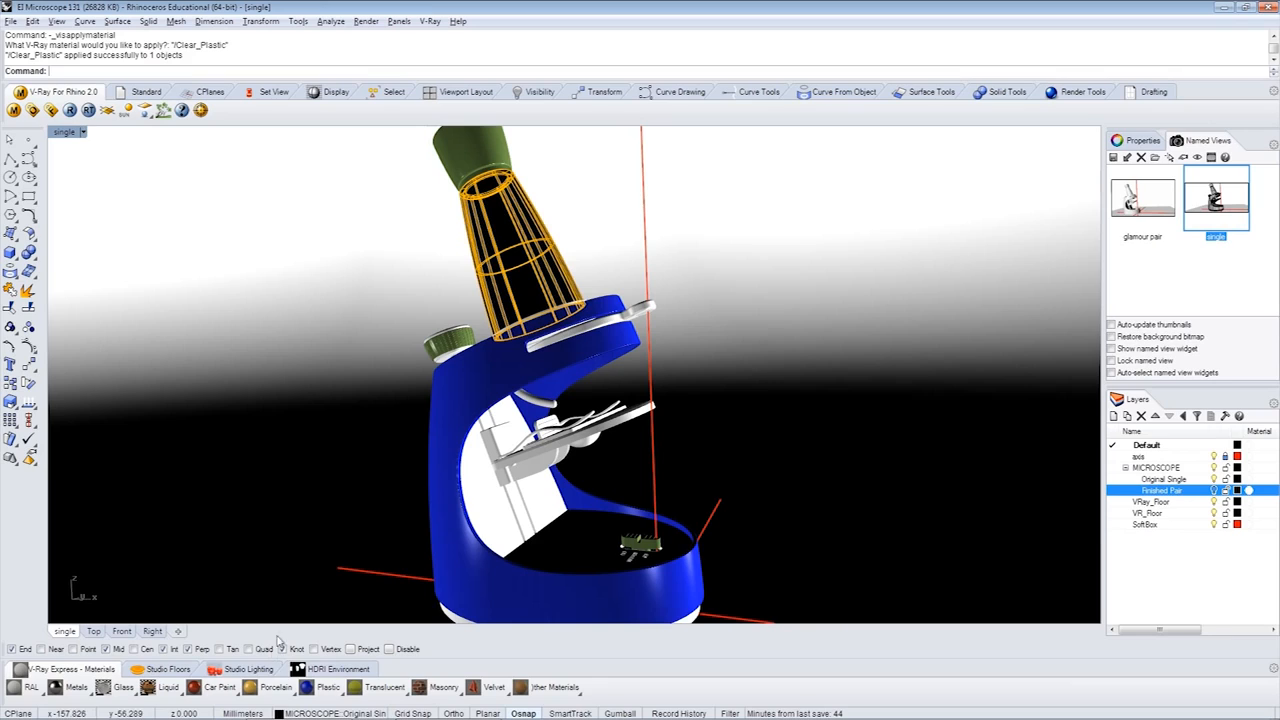
click(322, 537)
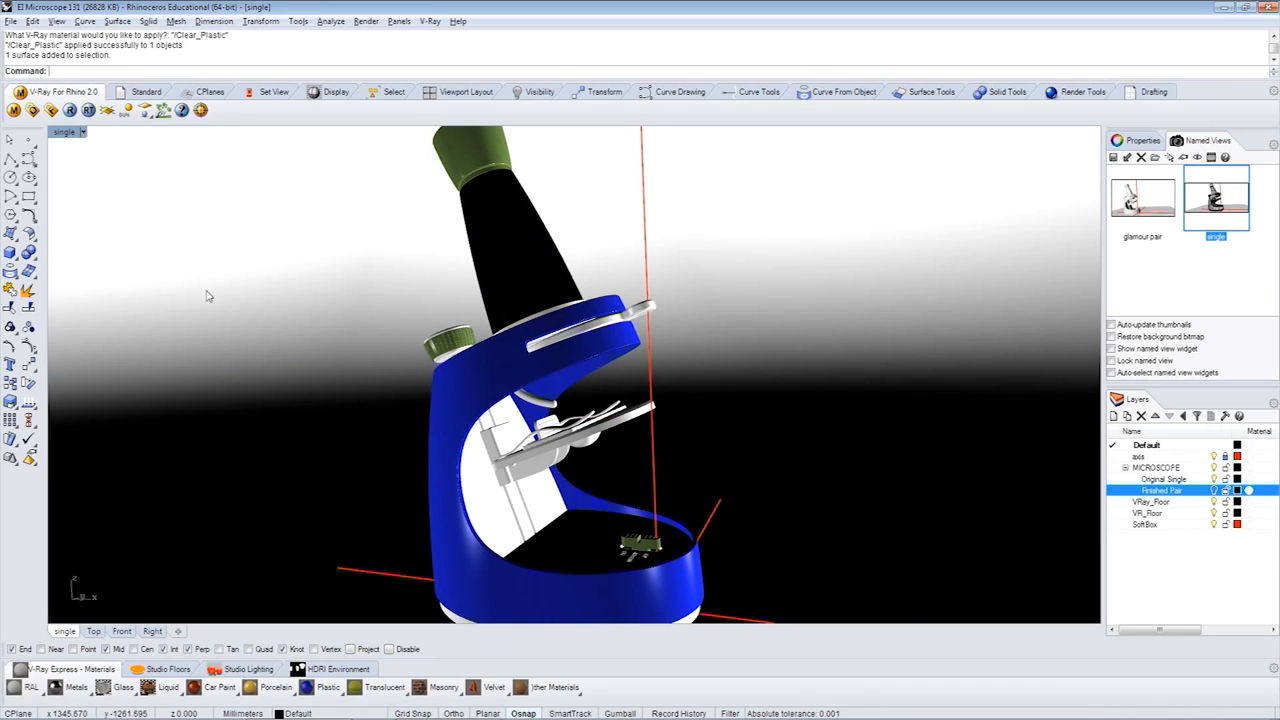
click(70, 110)
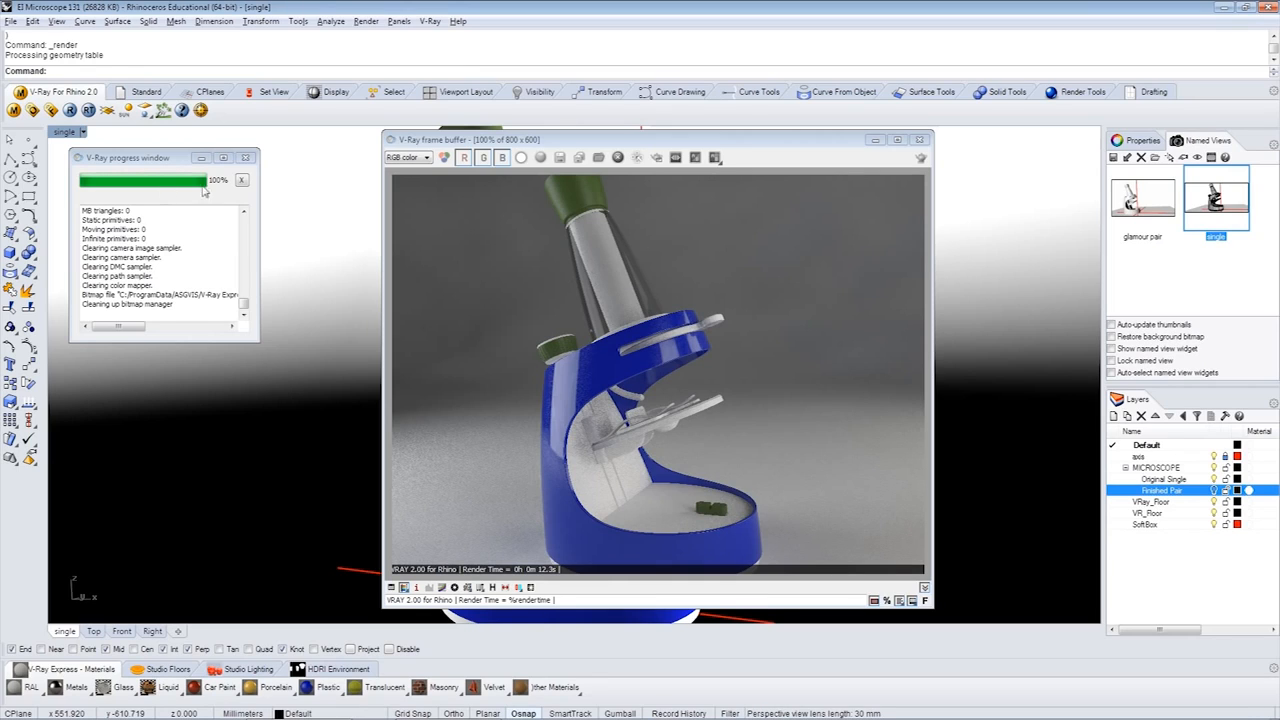
drag(617, 148, 842, 156)
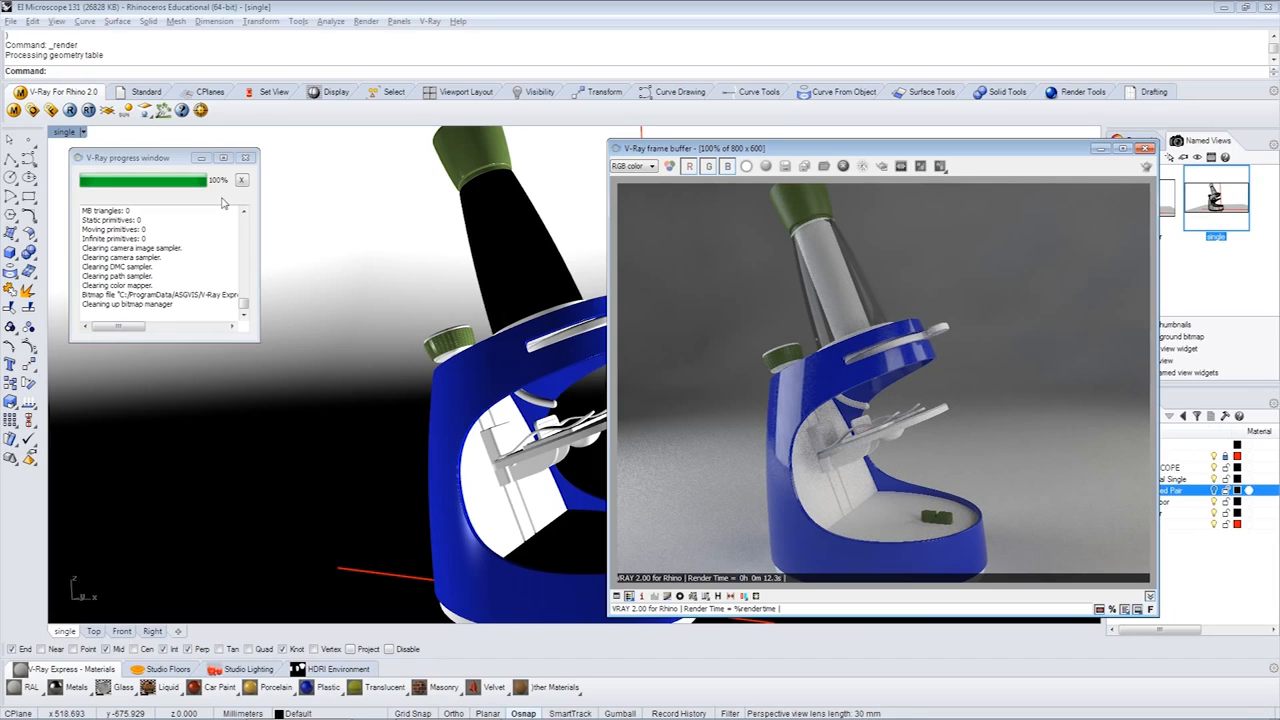
- Change the Blue_Plastic_Glossy material's diffuse color to purple with hue 269, refresh its preview and close the material editor
click(13, 110)
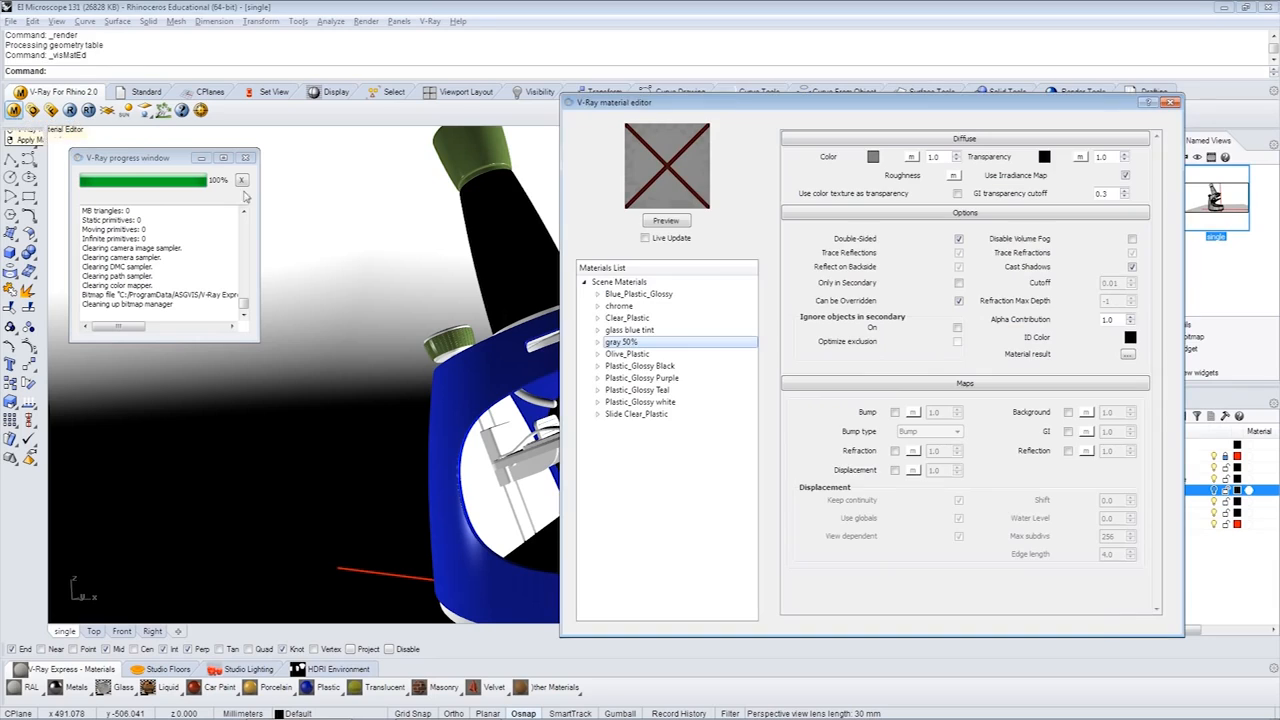
click(640, 295)
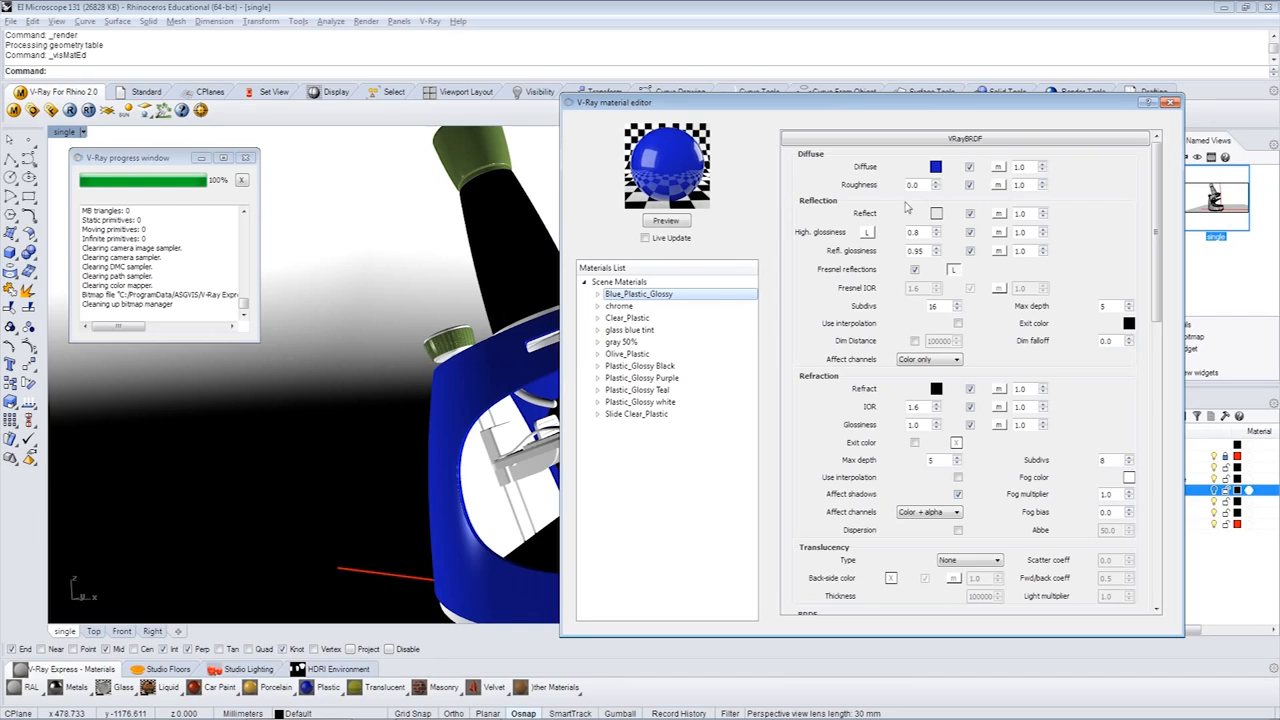
click(936, 167)
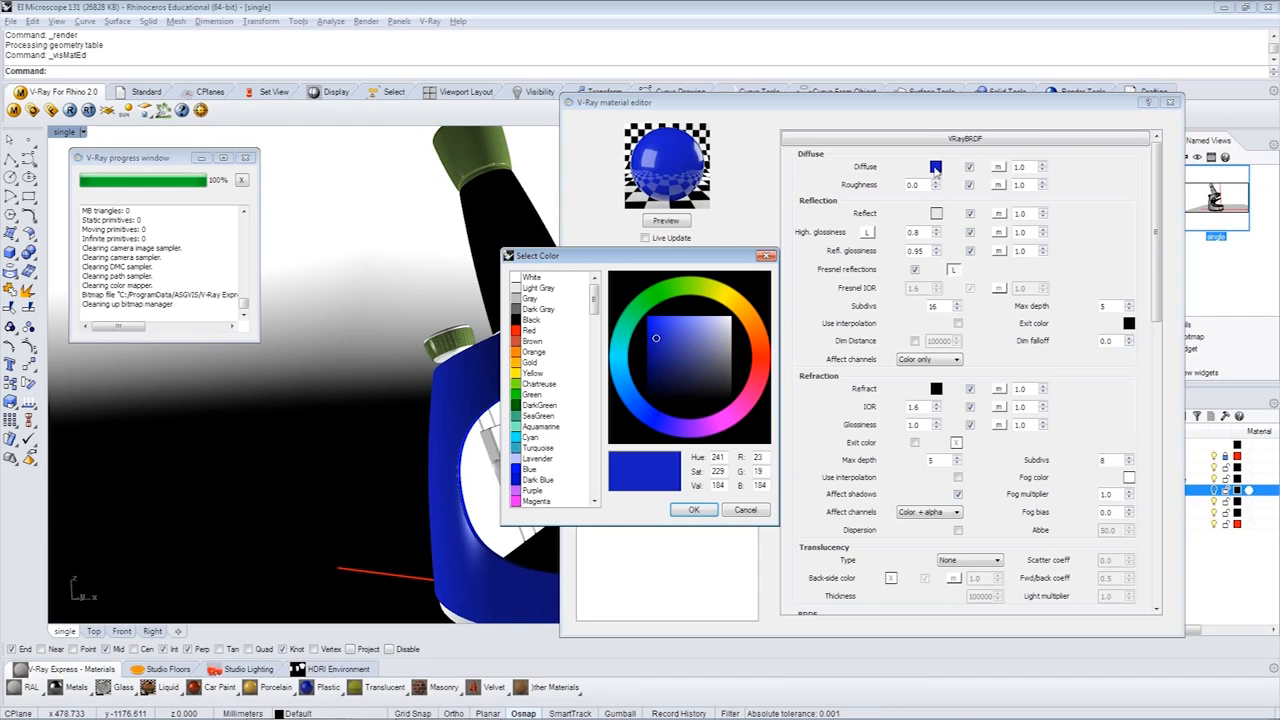
click(666, 423)
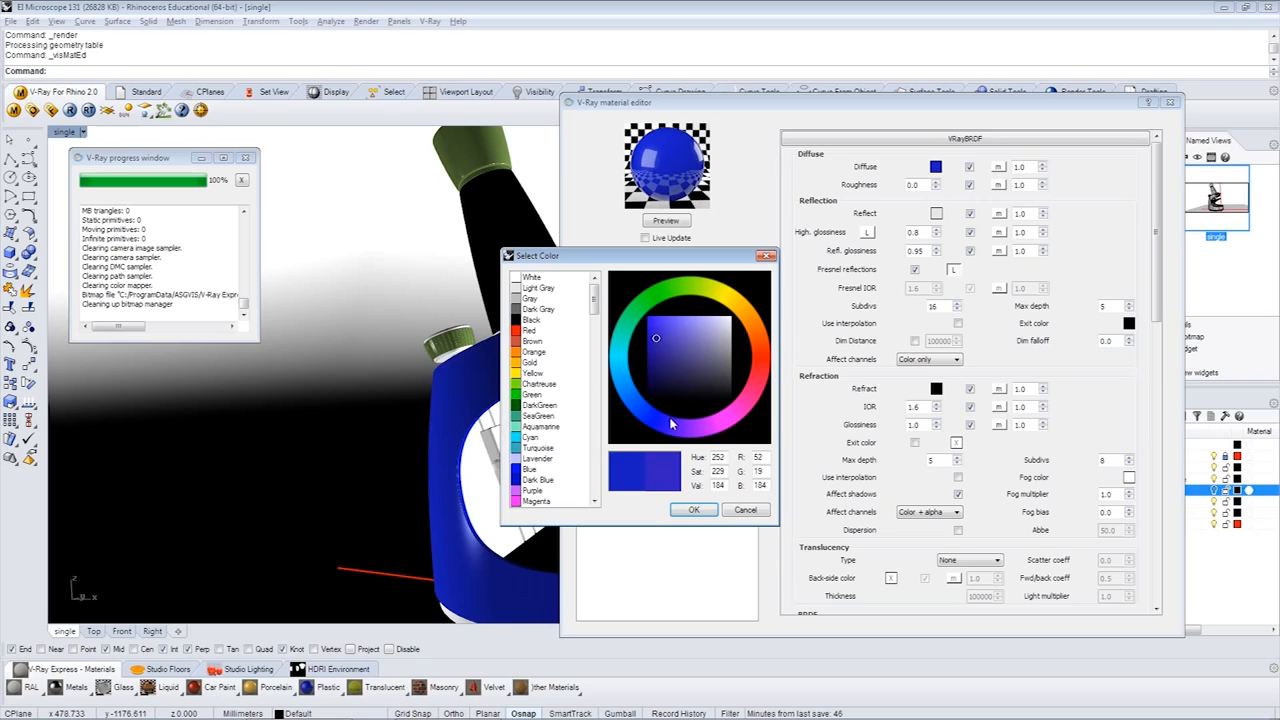
click(694, 510)
click(668, 221)
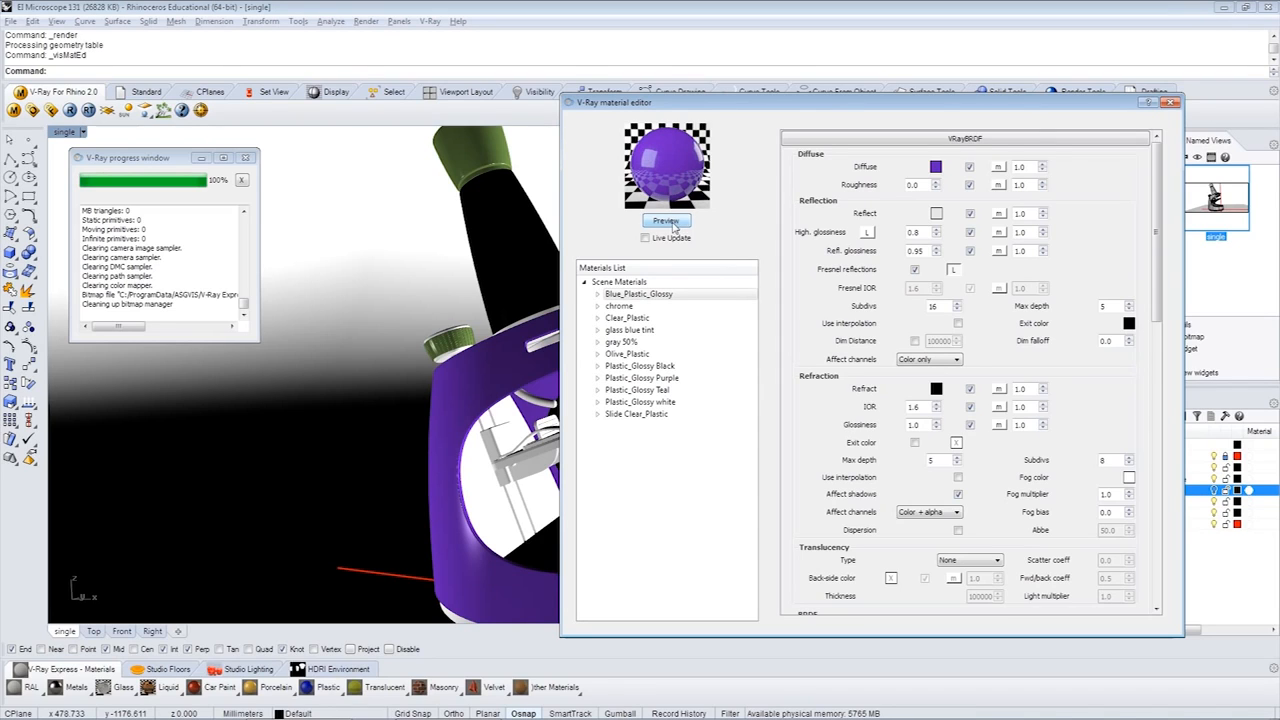
click(1171, 103)
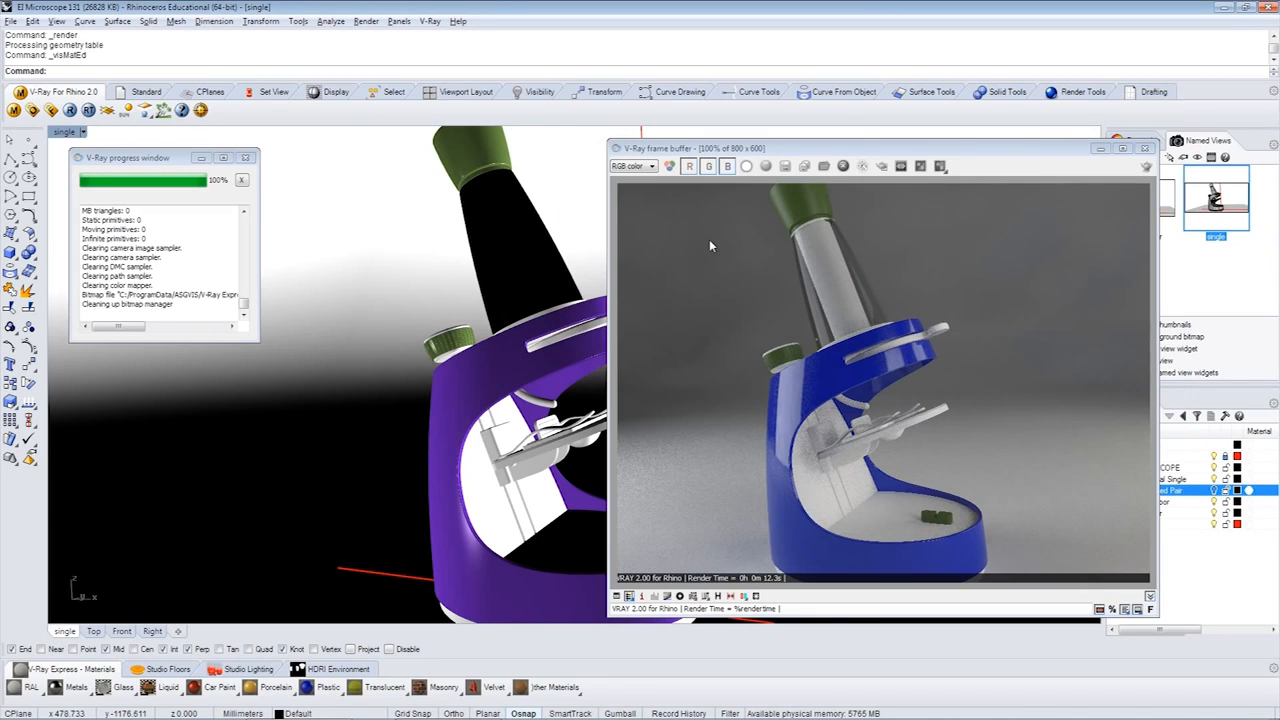
click(245, 157)
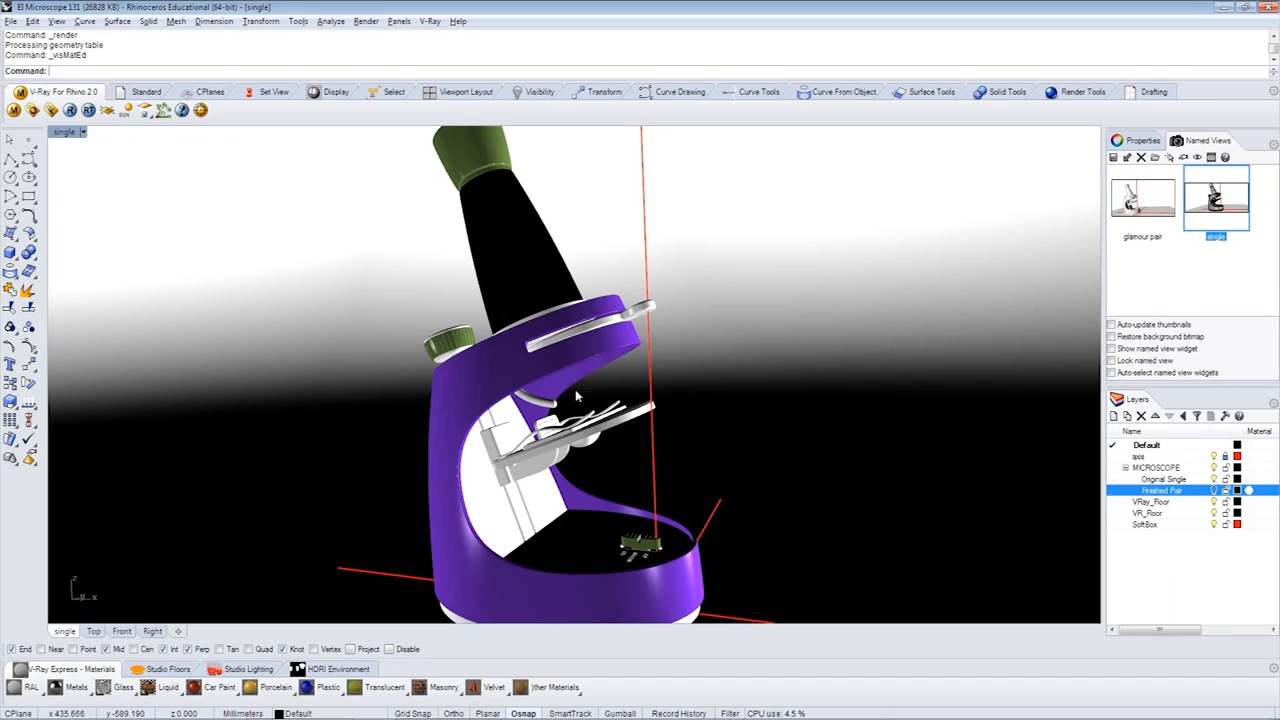
- Hide the Original Single layer, show the Finished Pair layer, and restore the glamour pair named view
click(1213, 490)
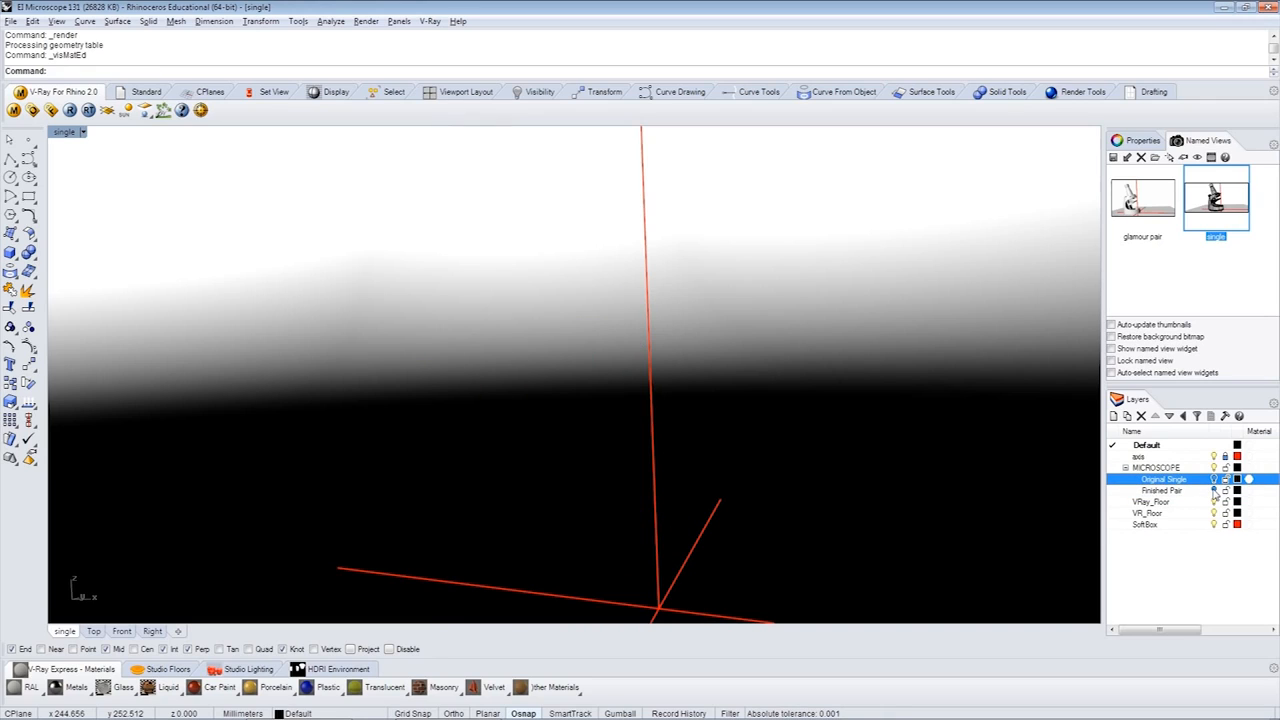
click(1213, 490)
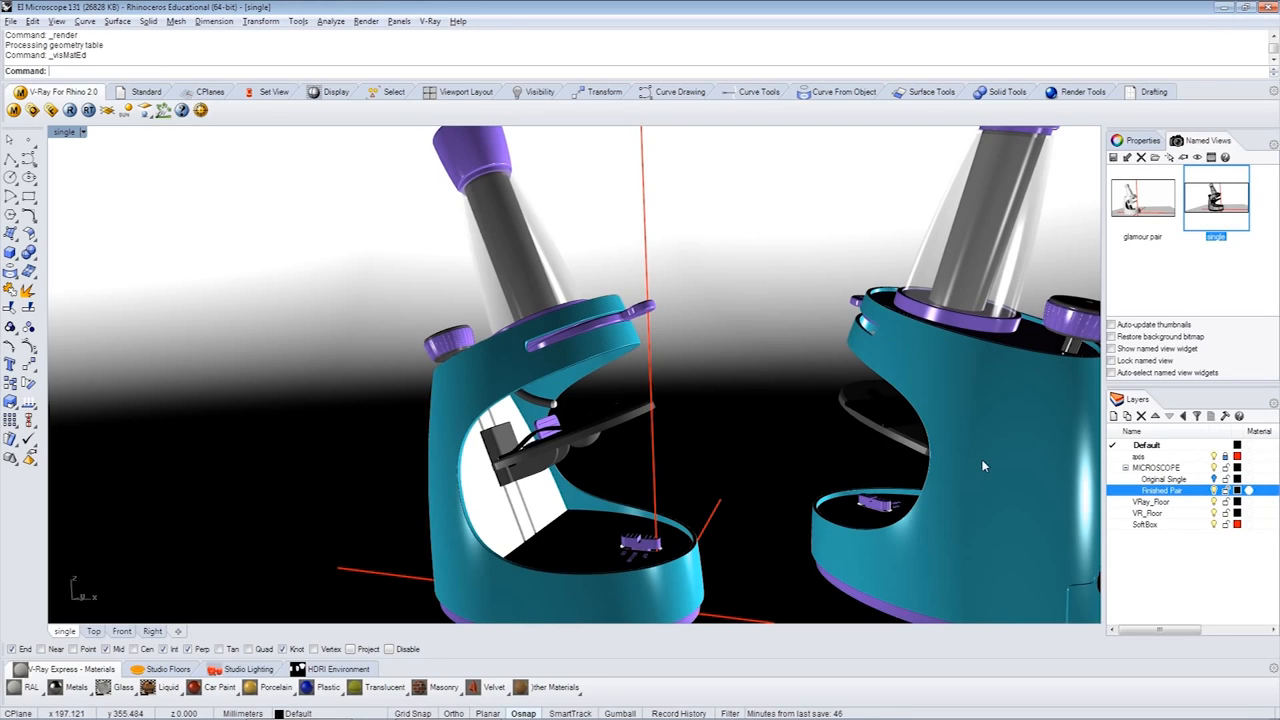
double_click(1152, 205)
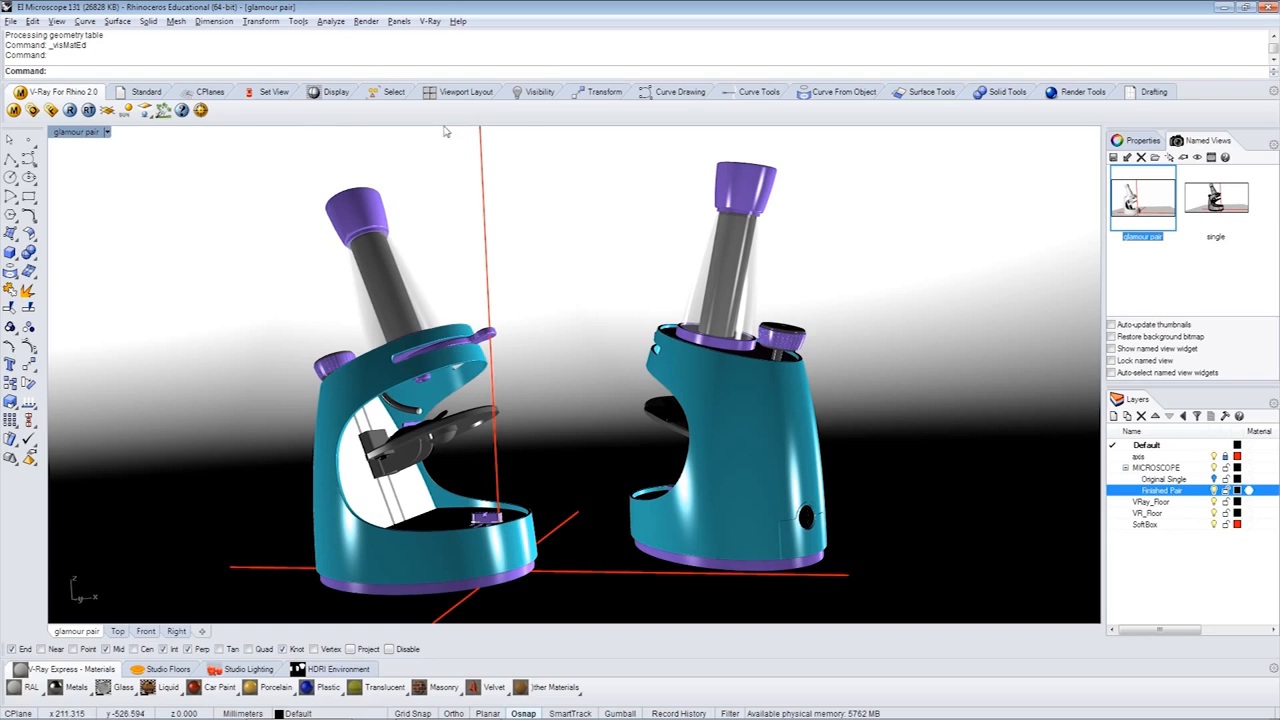
- Set the physical camera's shutter speed to 15 in the V-Ray render options
click(33, 111)
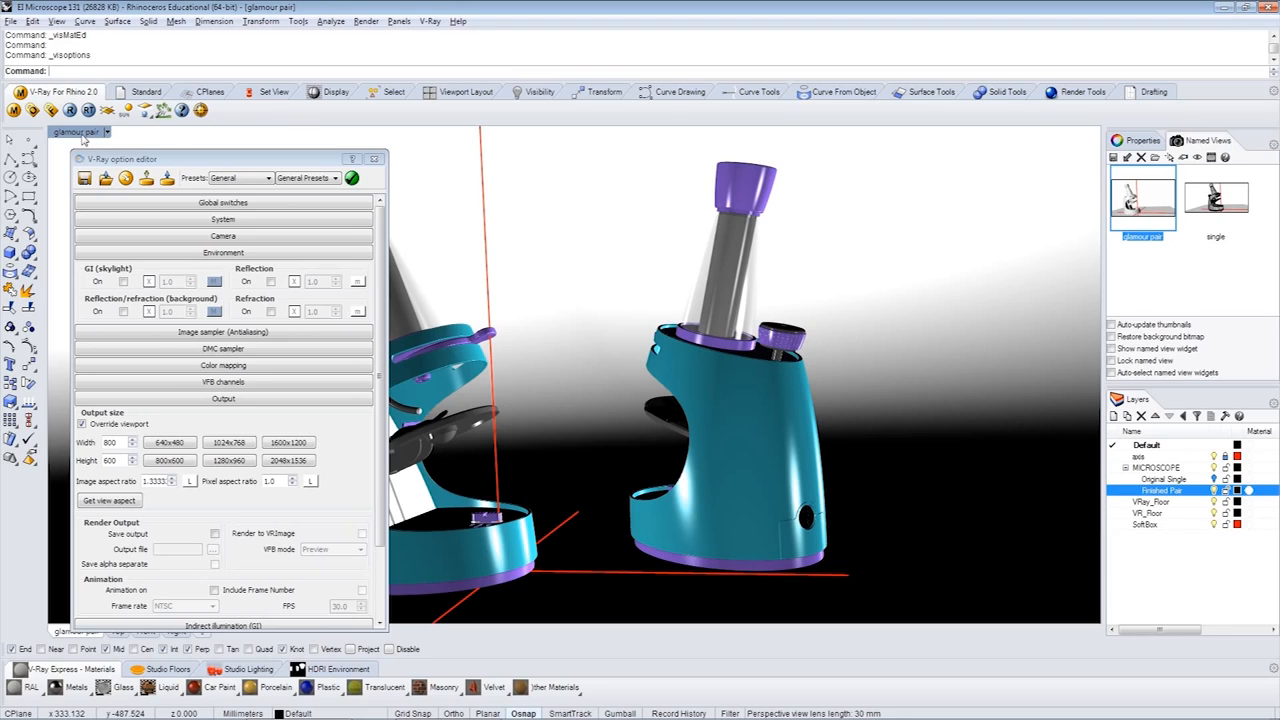
click(226, 237)
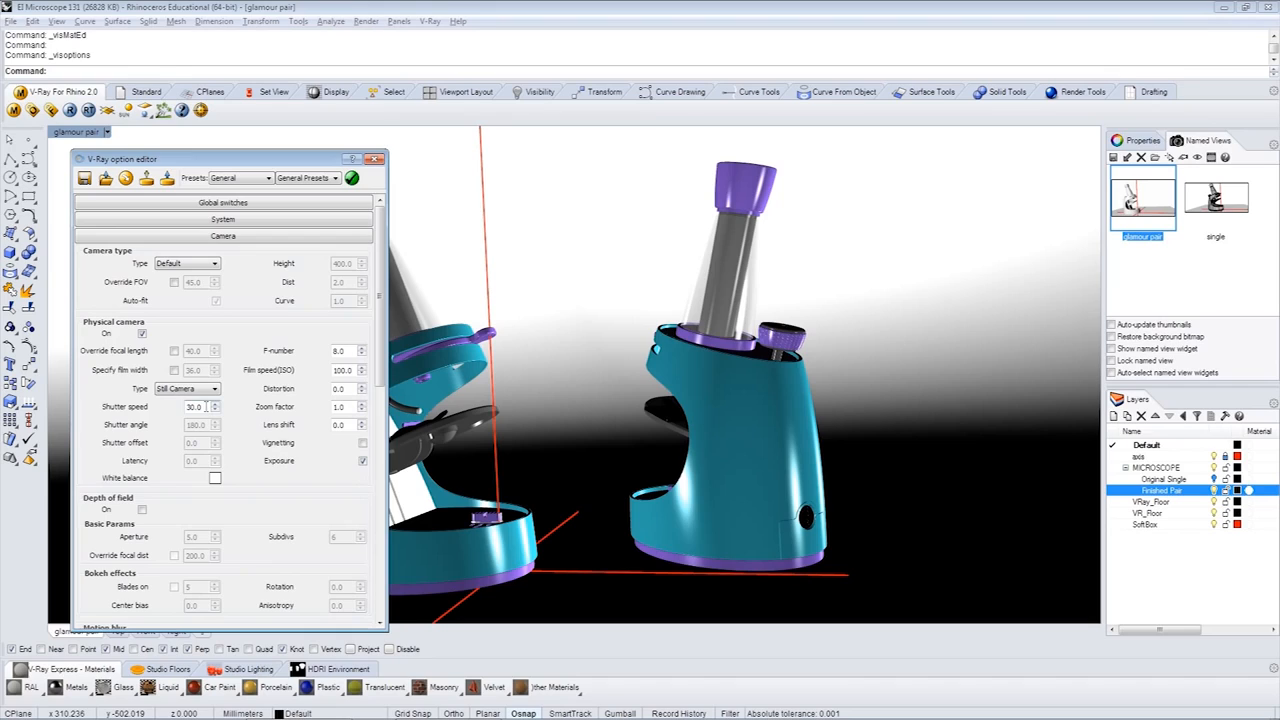
mouse_move(205, 407)
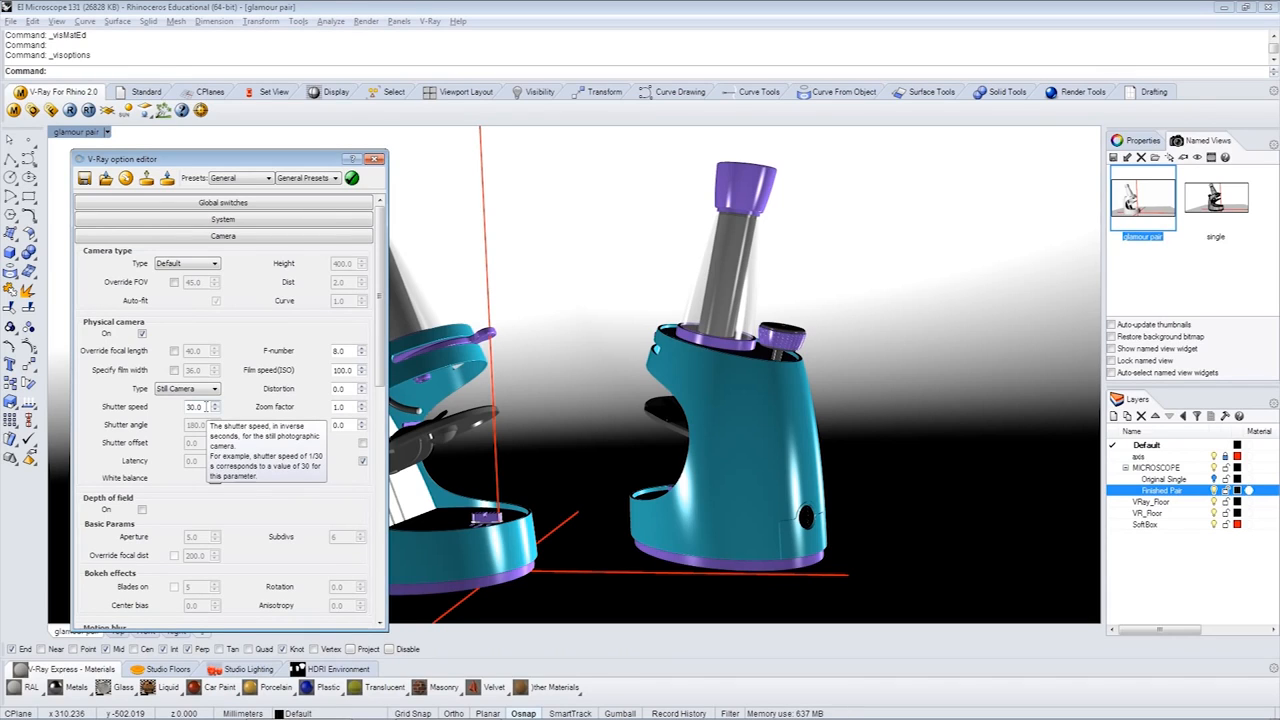
drag(205, 407, 178, 410)
text(15)
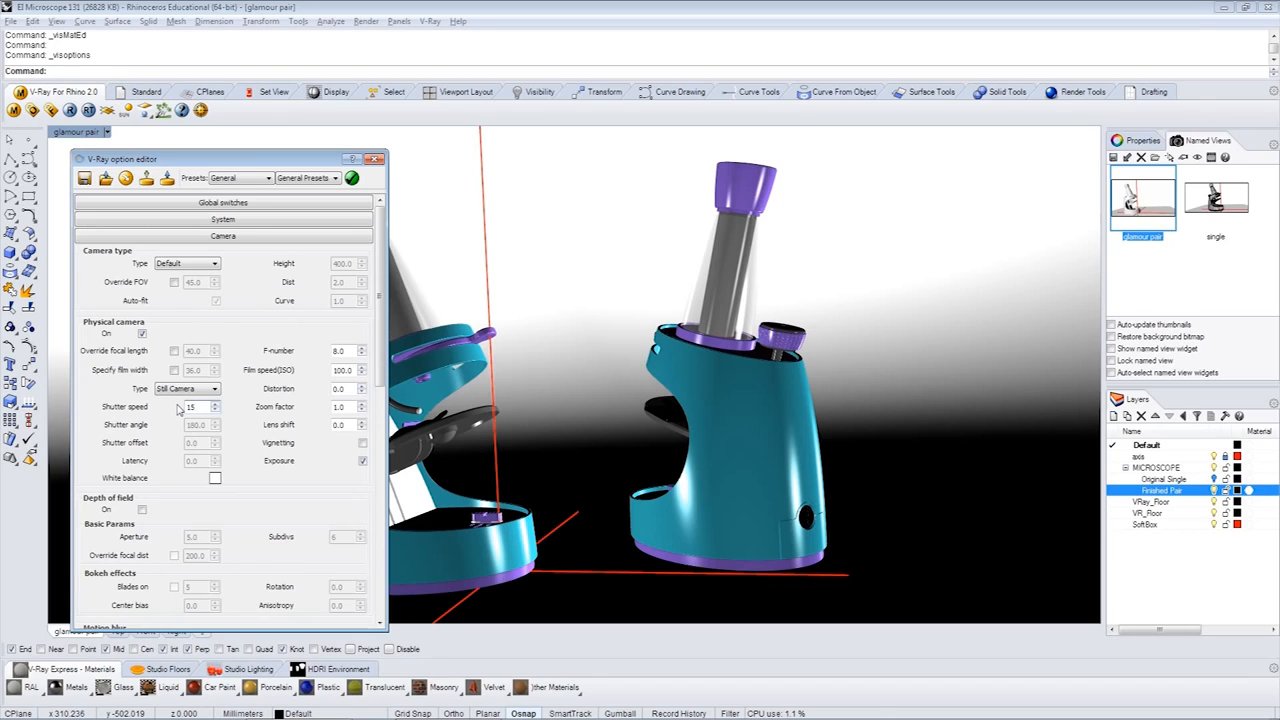
- Load the 05_High quality preset from the General category into the V-Ray render options
click(336, 178)
click(306, 243)
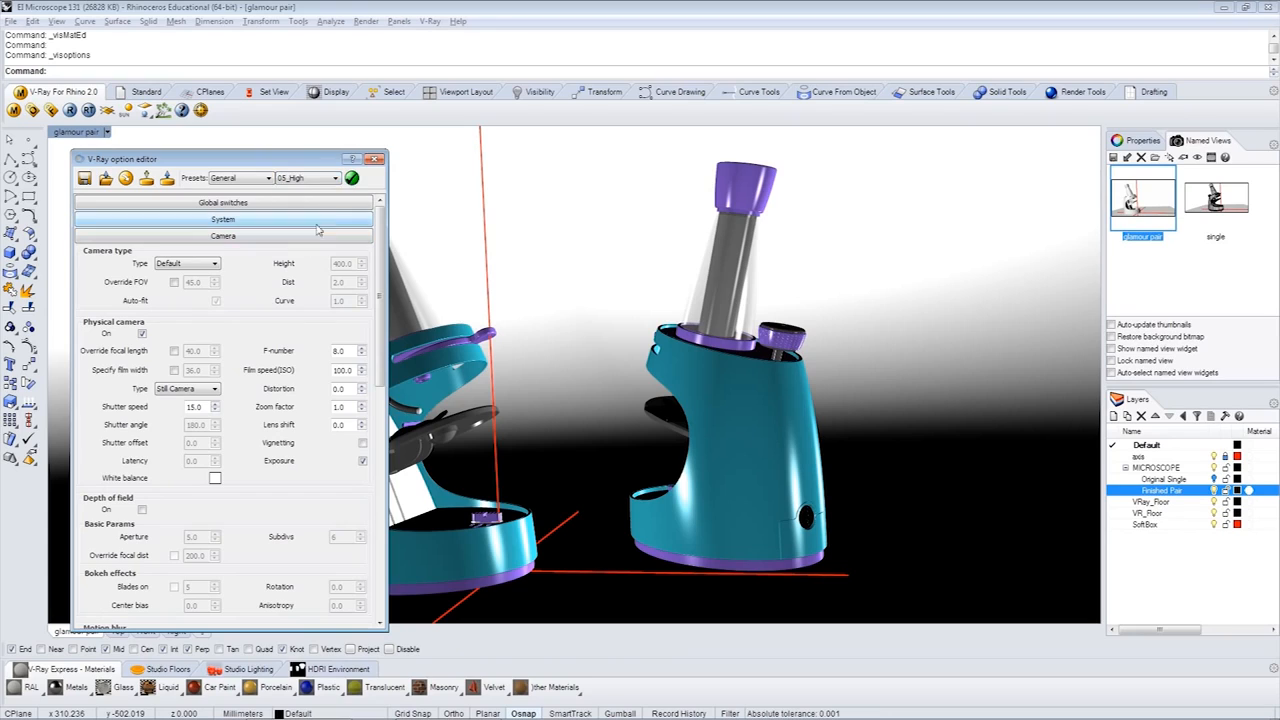
click(352, 178)
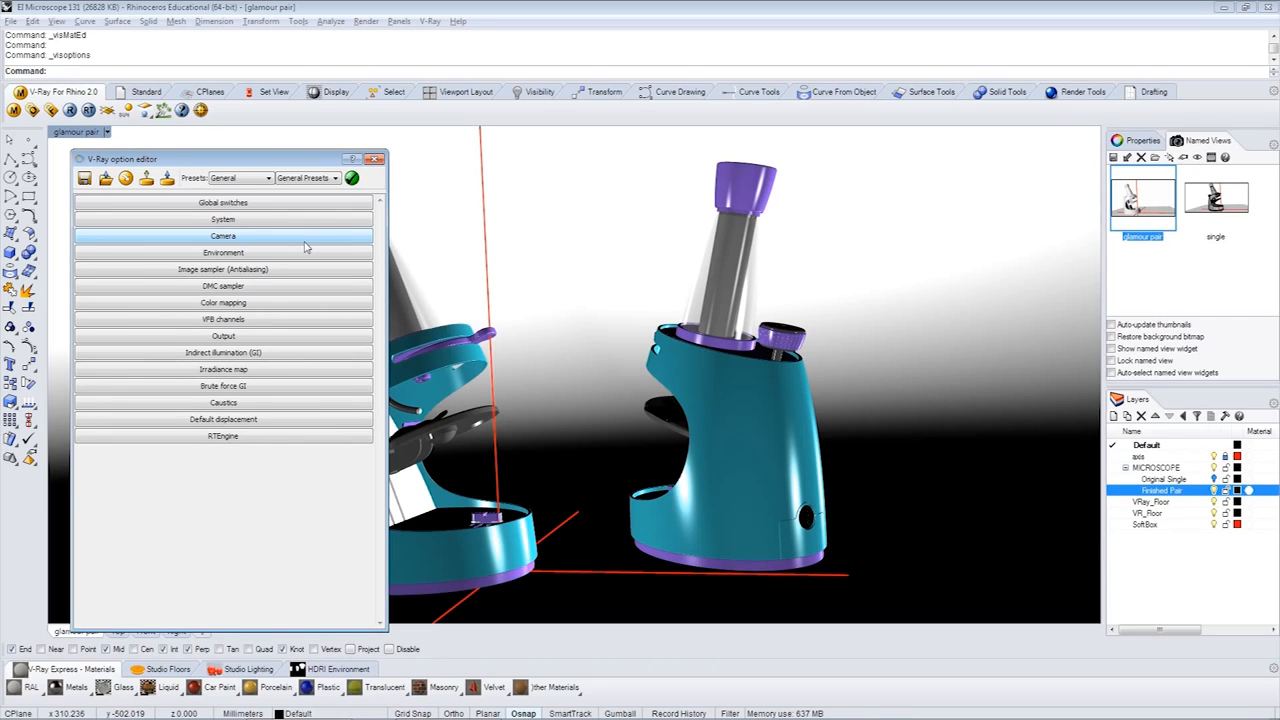
- Set the render output size to 1280x960 and render the pair of microscopes
click(228, 336)
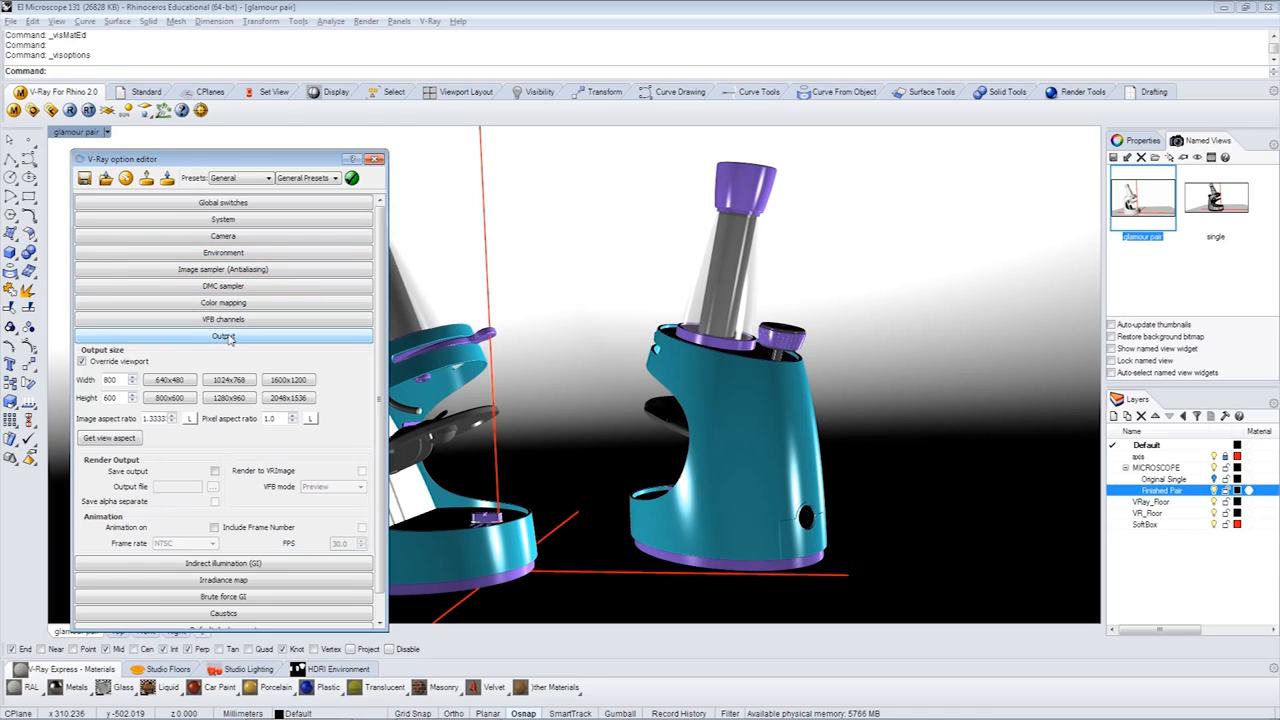
click(229, 398)
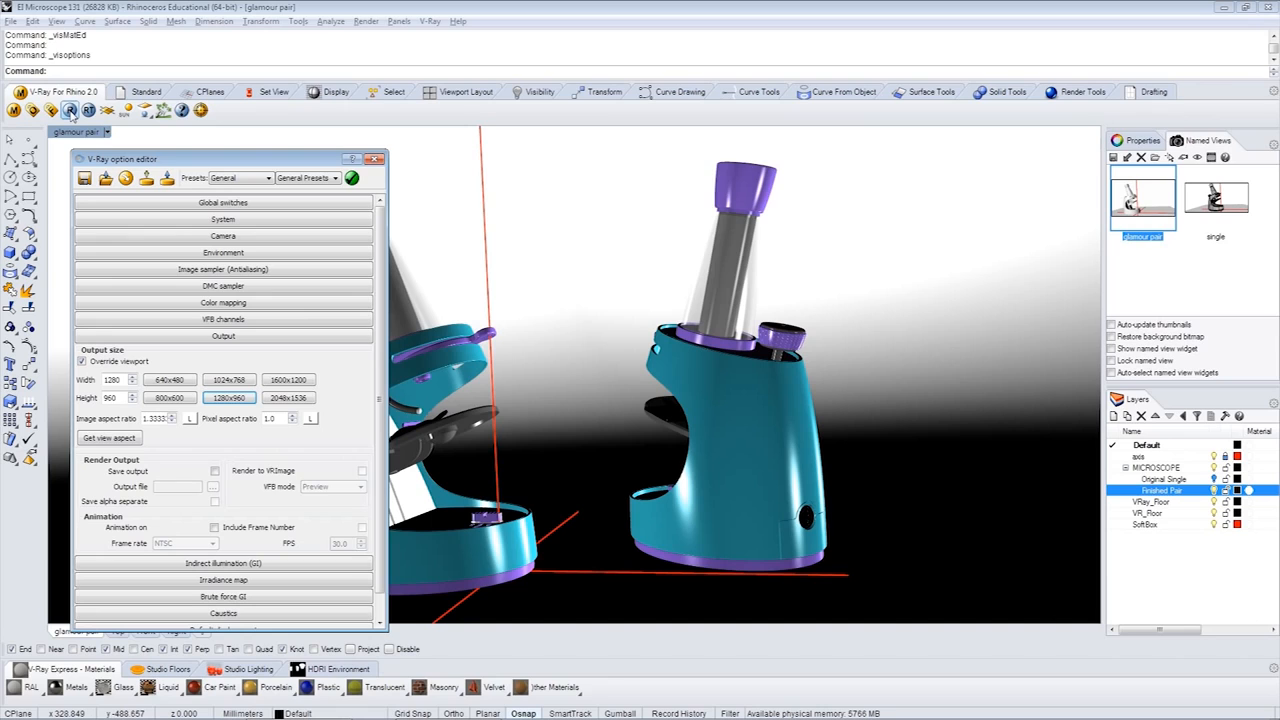
click(70, 110)
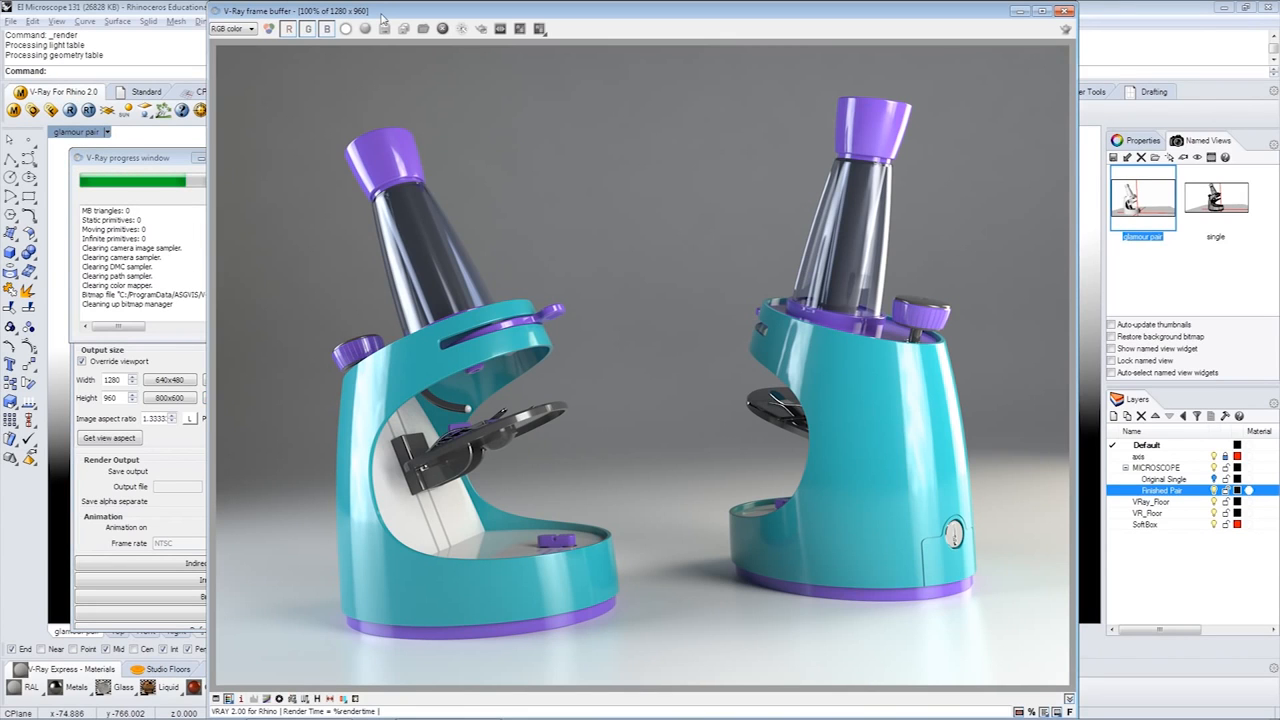